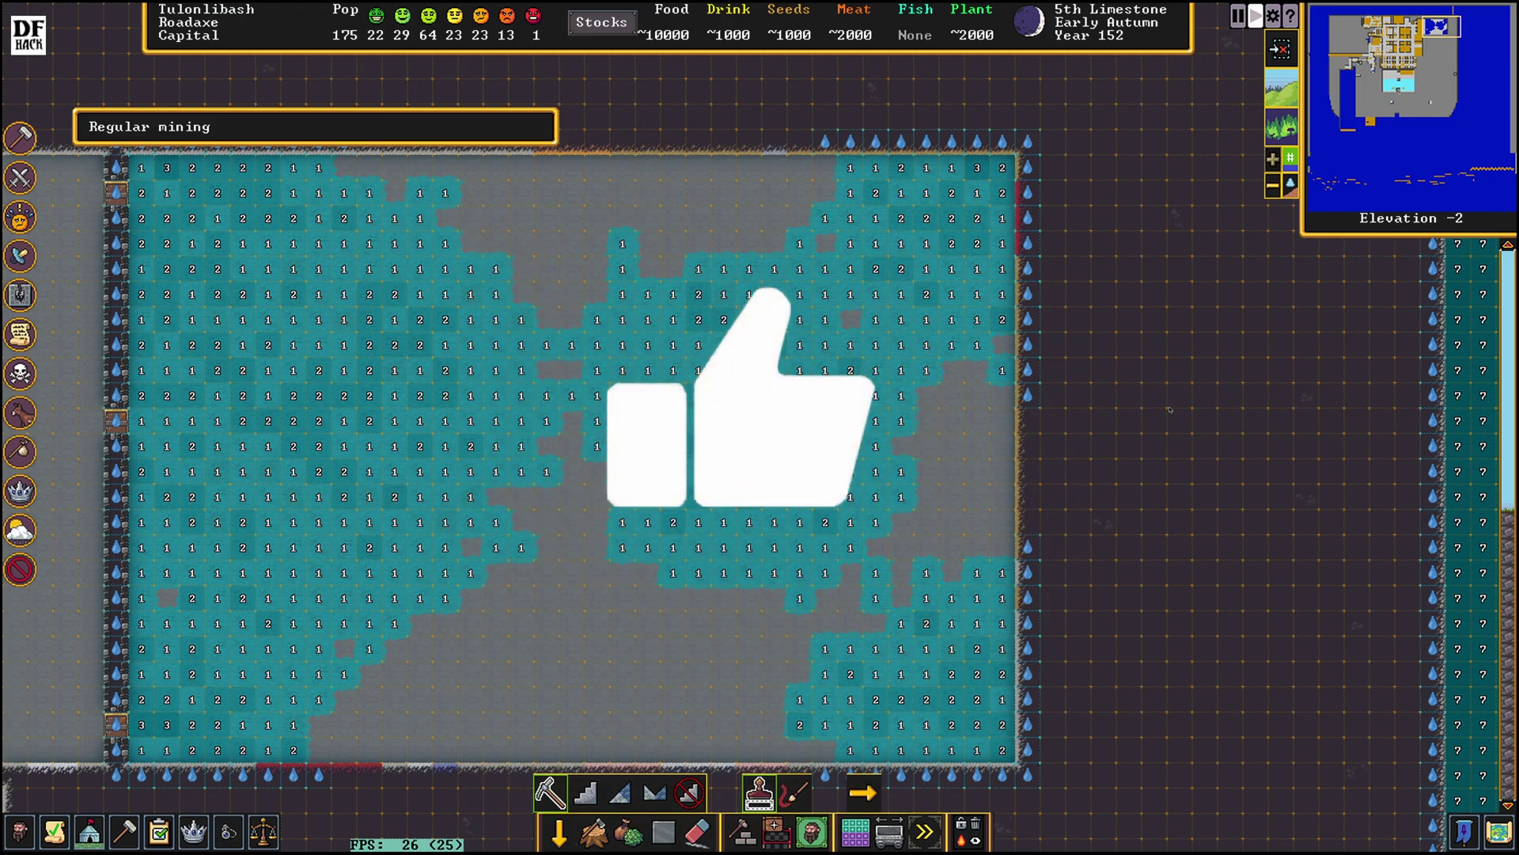
- Read the source help, then run 'source add water 4' to add a depth-4 water source
key(grave)
text(source)
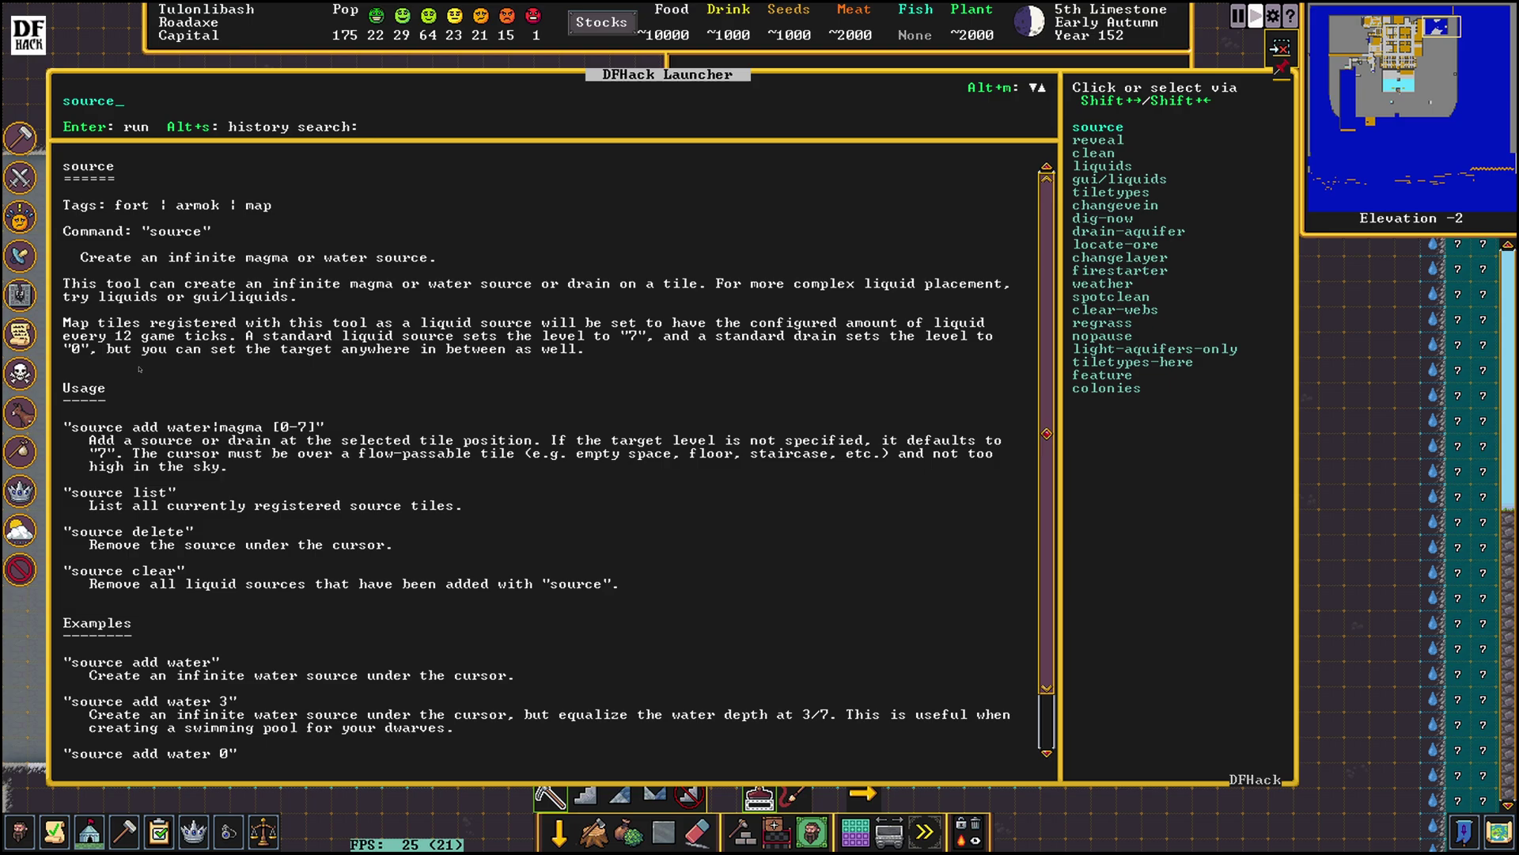
scroll(188, 497, down, 2)
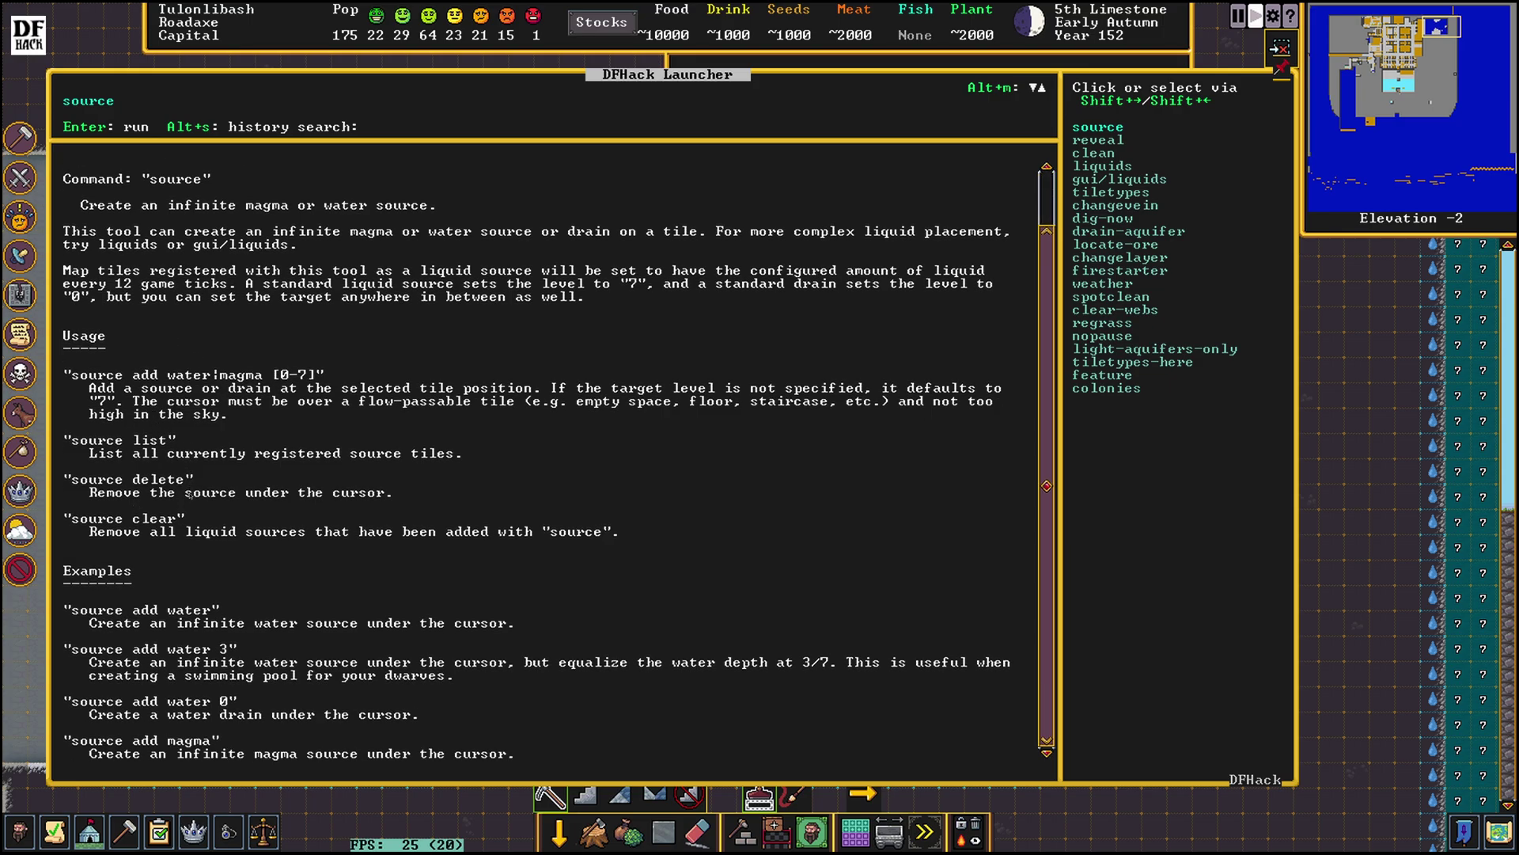
scroll(196, 506, up, 2)
text(add water)
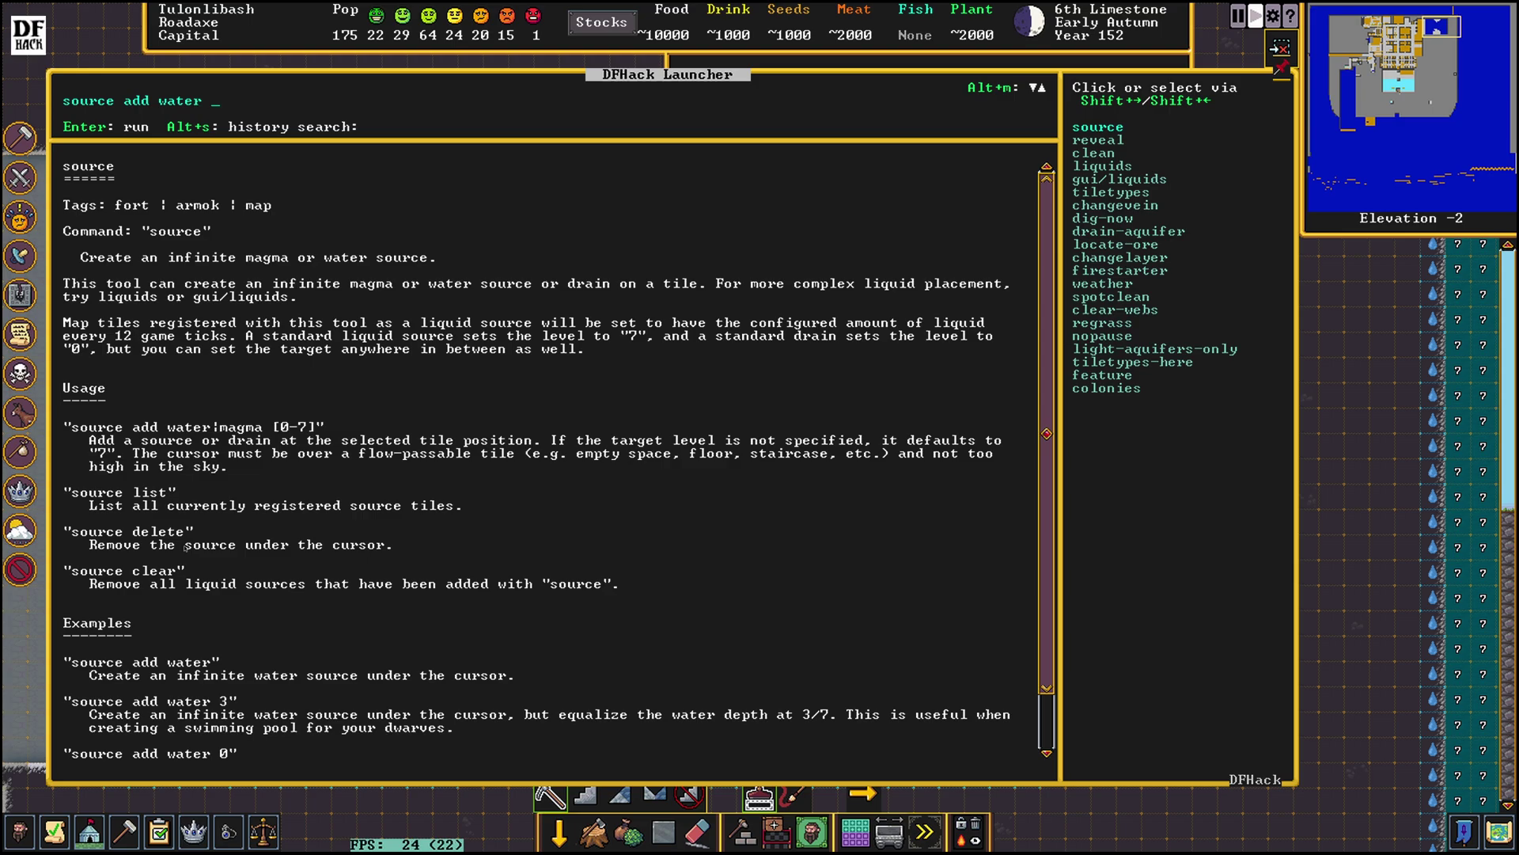
text(4)
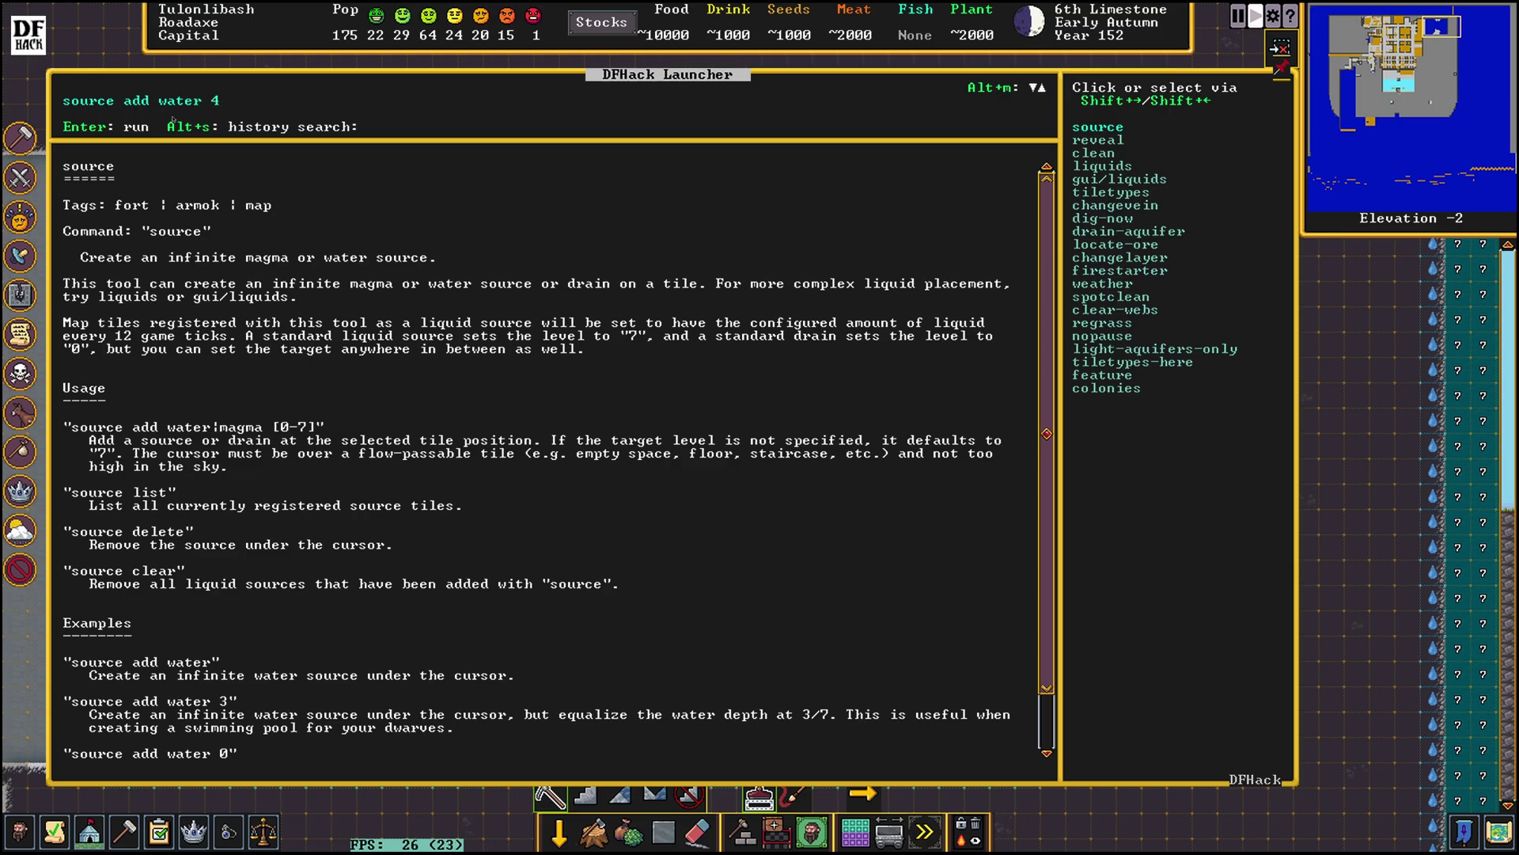
key(Return)
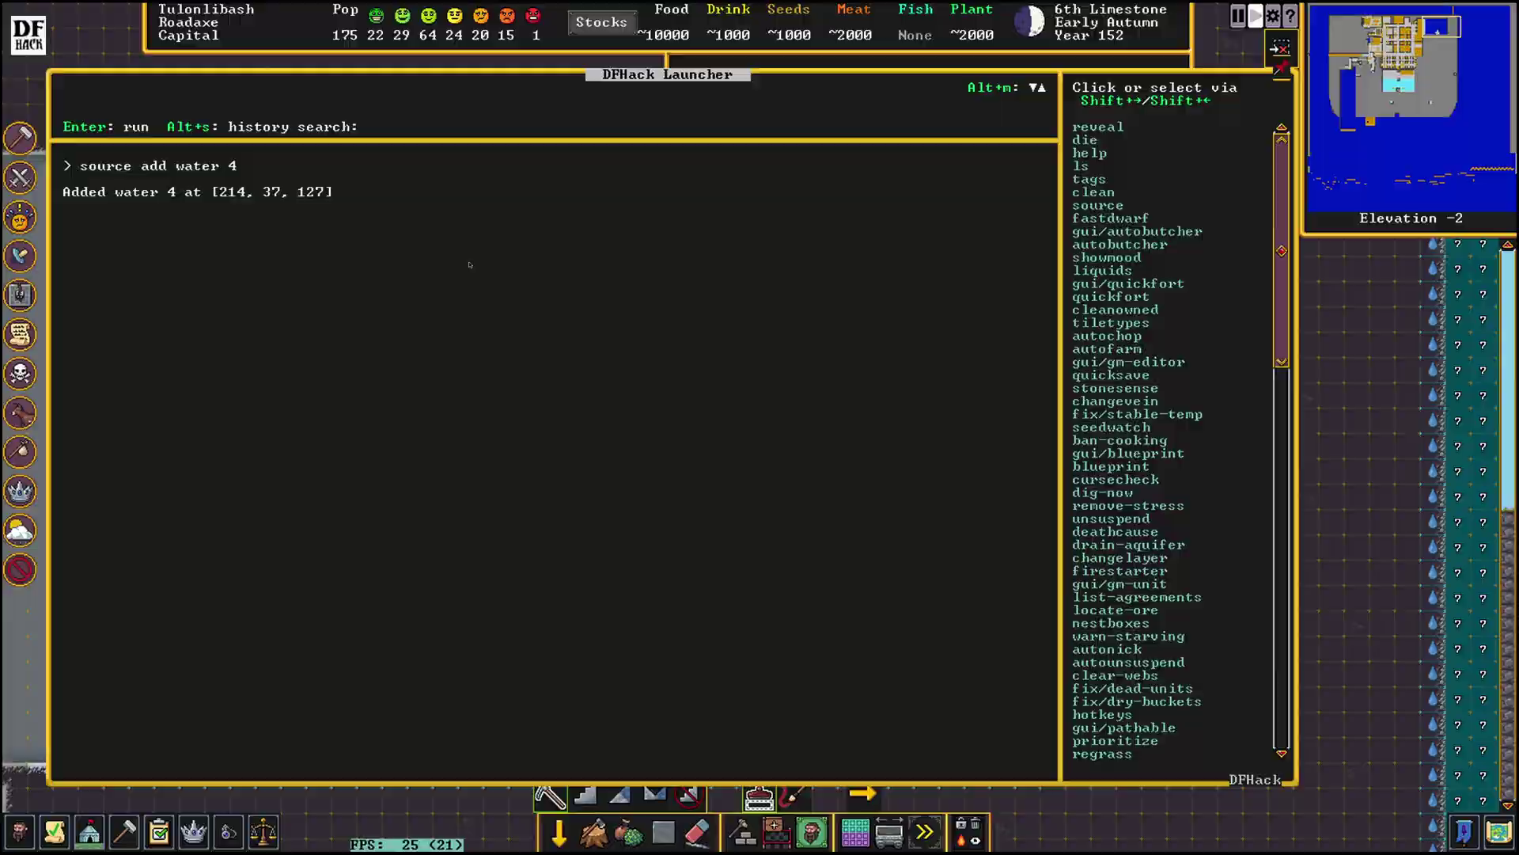
- Close the launcher and leave mining mode to view the water-filled channels at elevation -3
key(Escape)
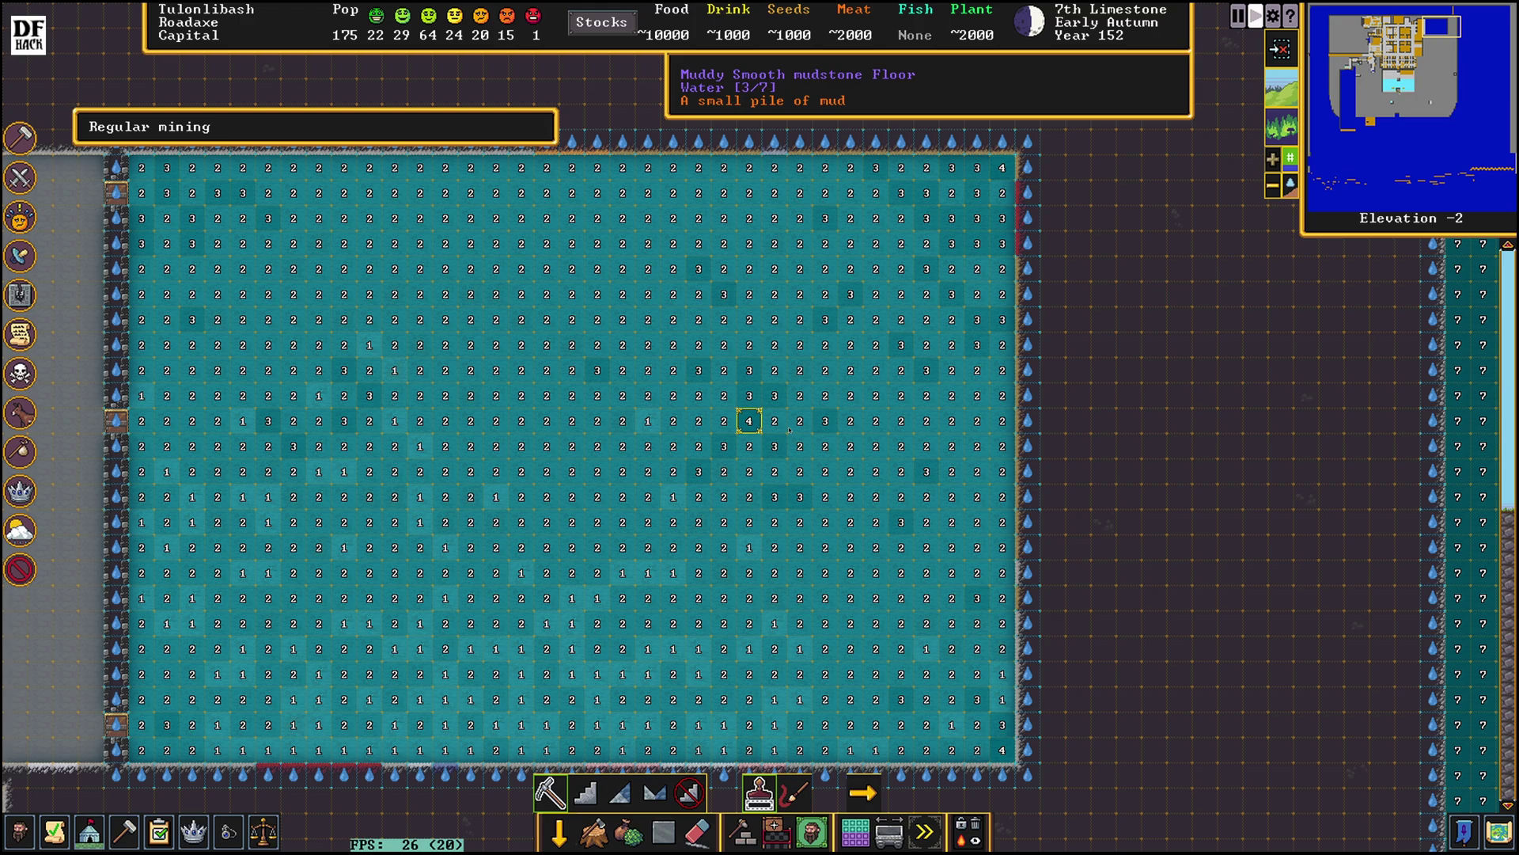
right_click(688, 411)
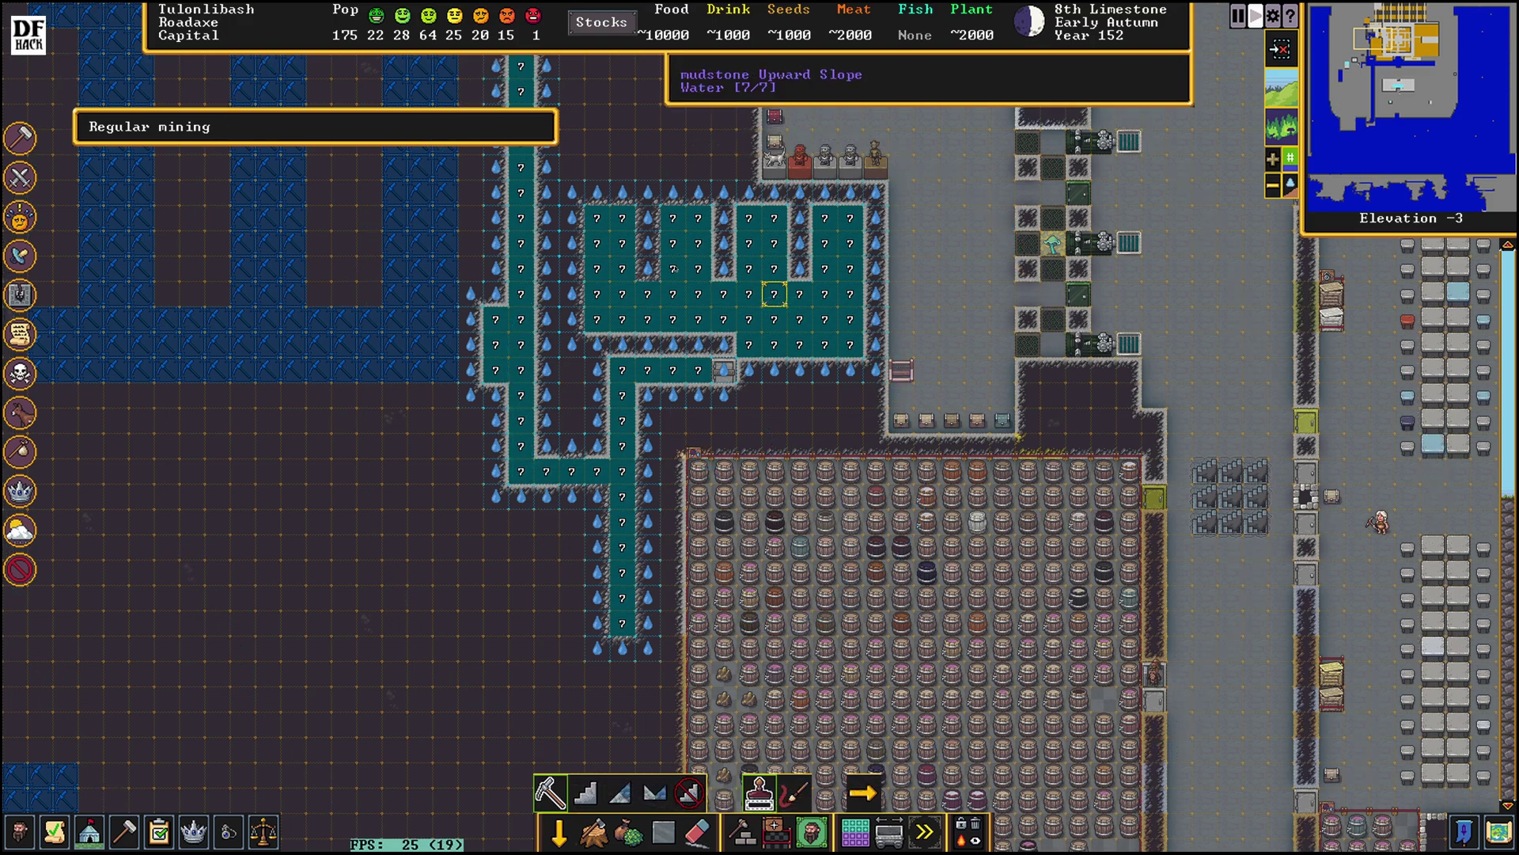
- Add a water drain in the corridors by running 'source add water 0'
key(grave)
key(Up)
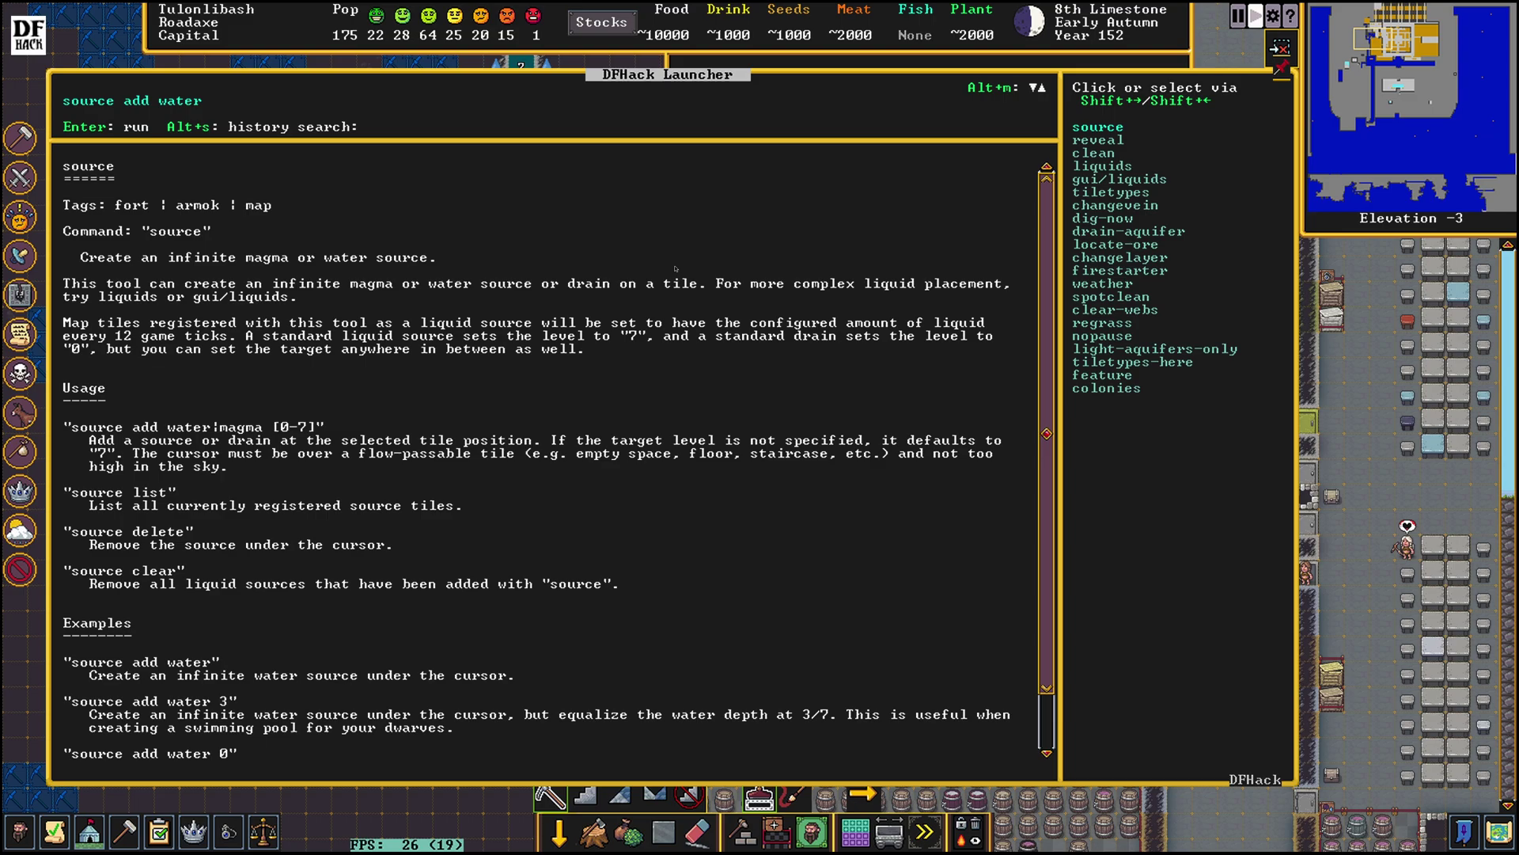
text( 0)
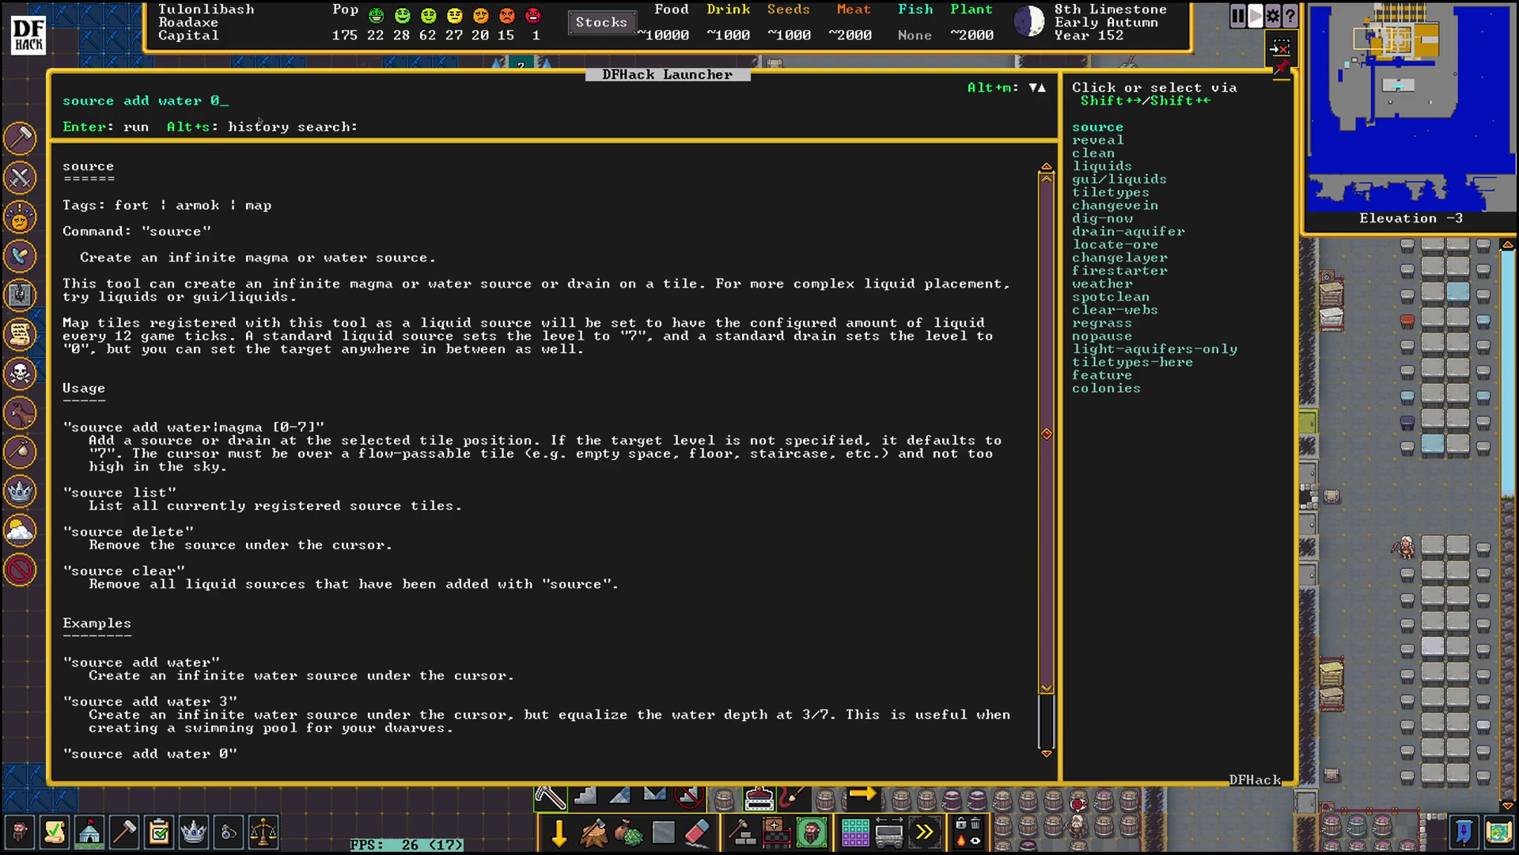
key(Return)
key(Escape)
text(magma)
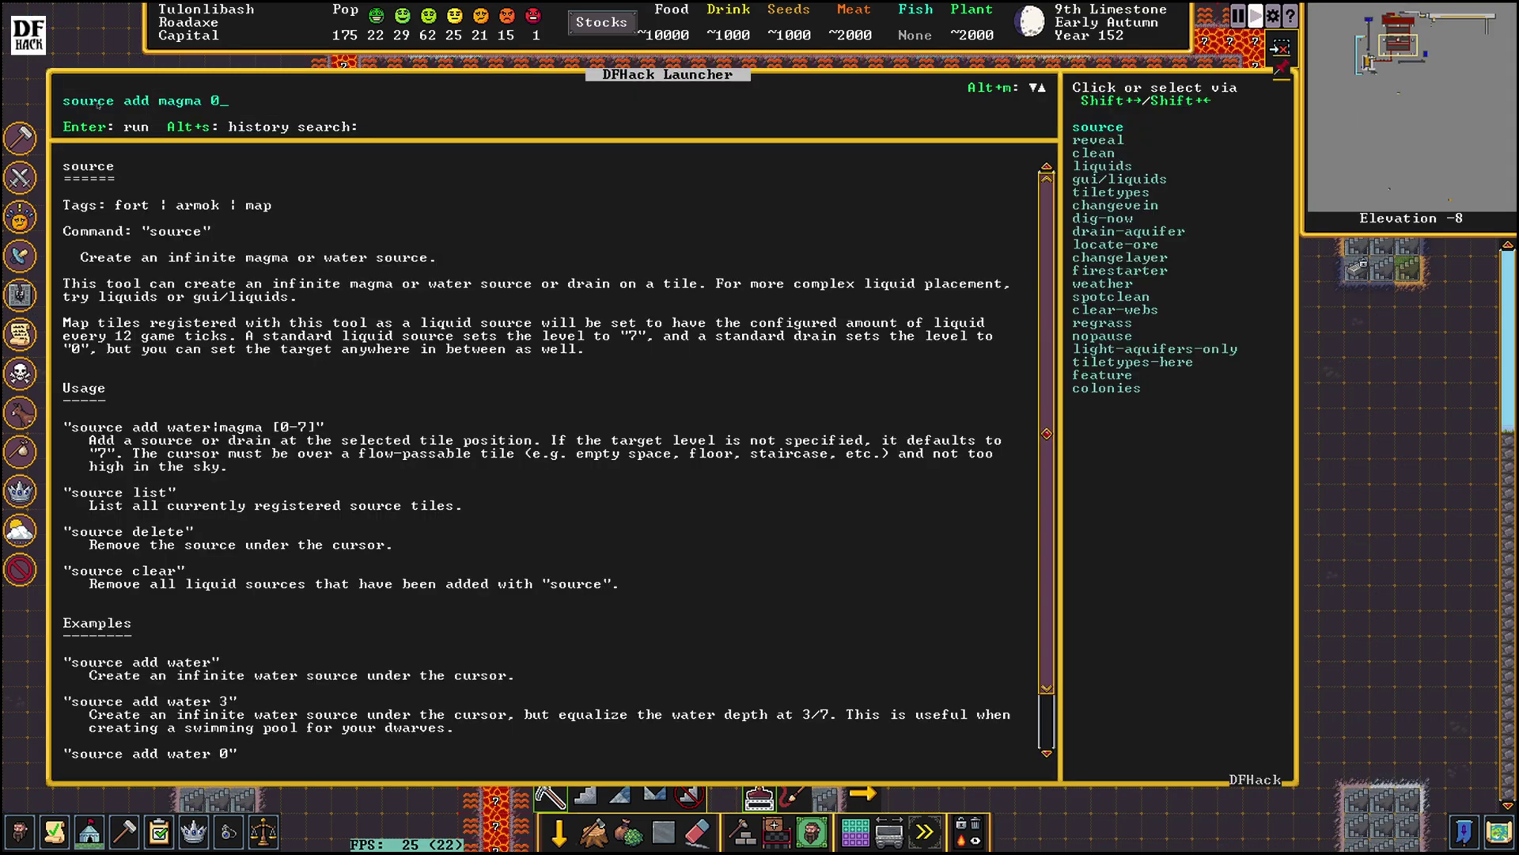
- Add a magma drain with 'source add magma 0', then run 'source list' showing ten sources
key(Return)
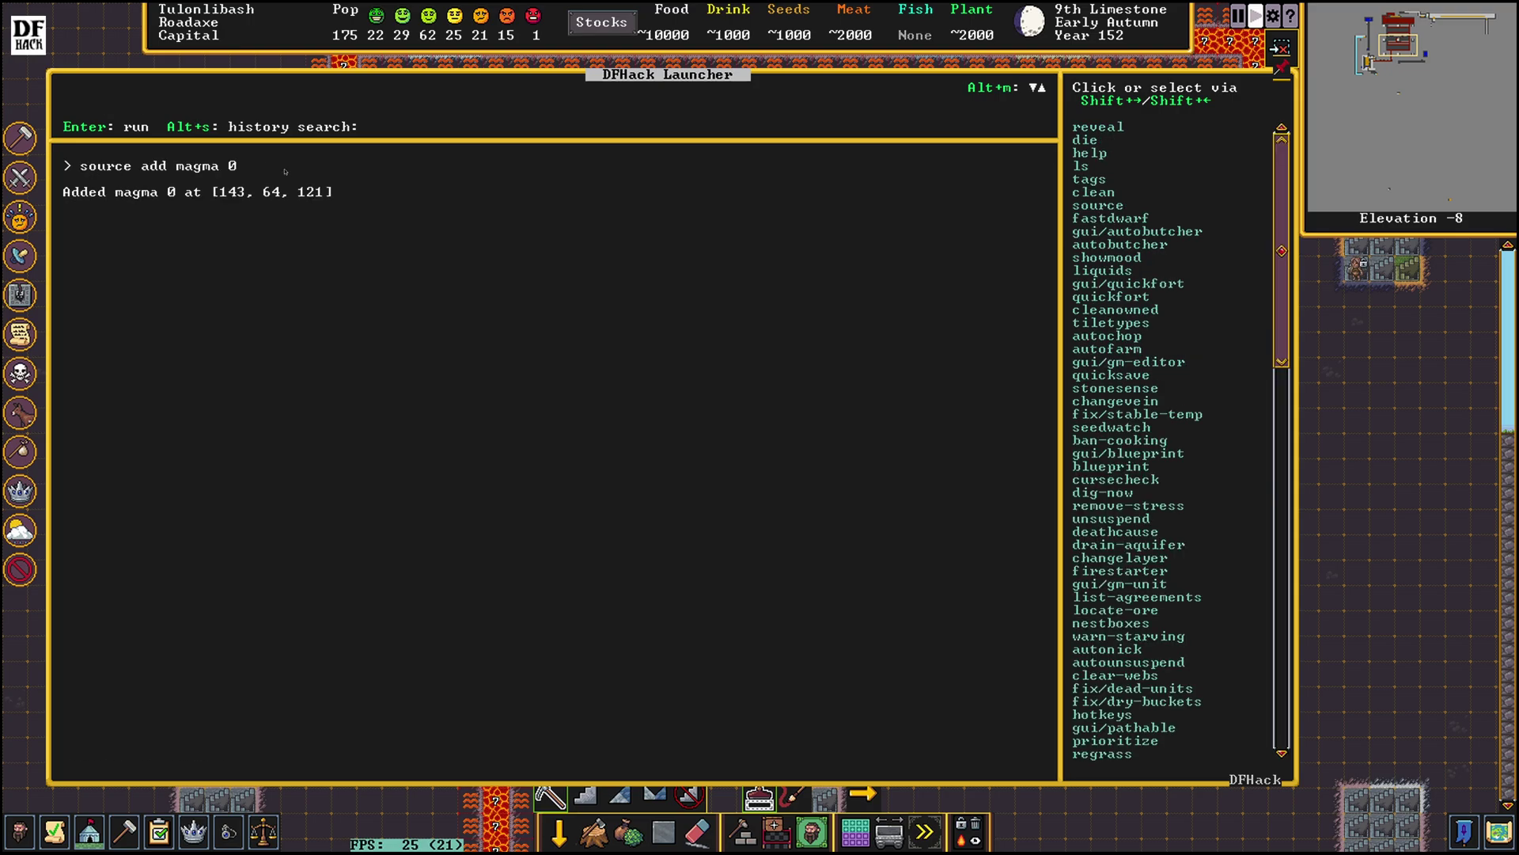
key(Escape)
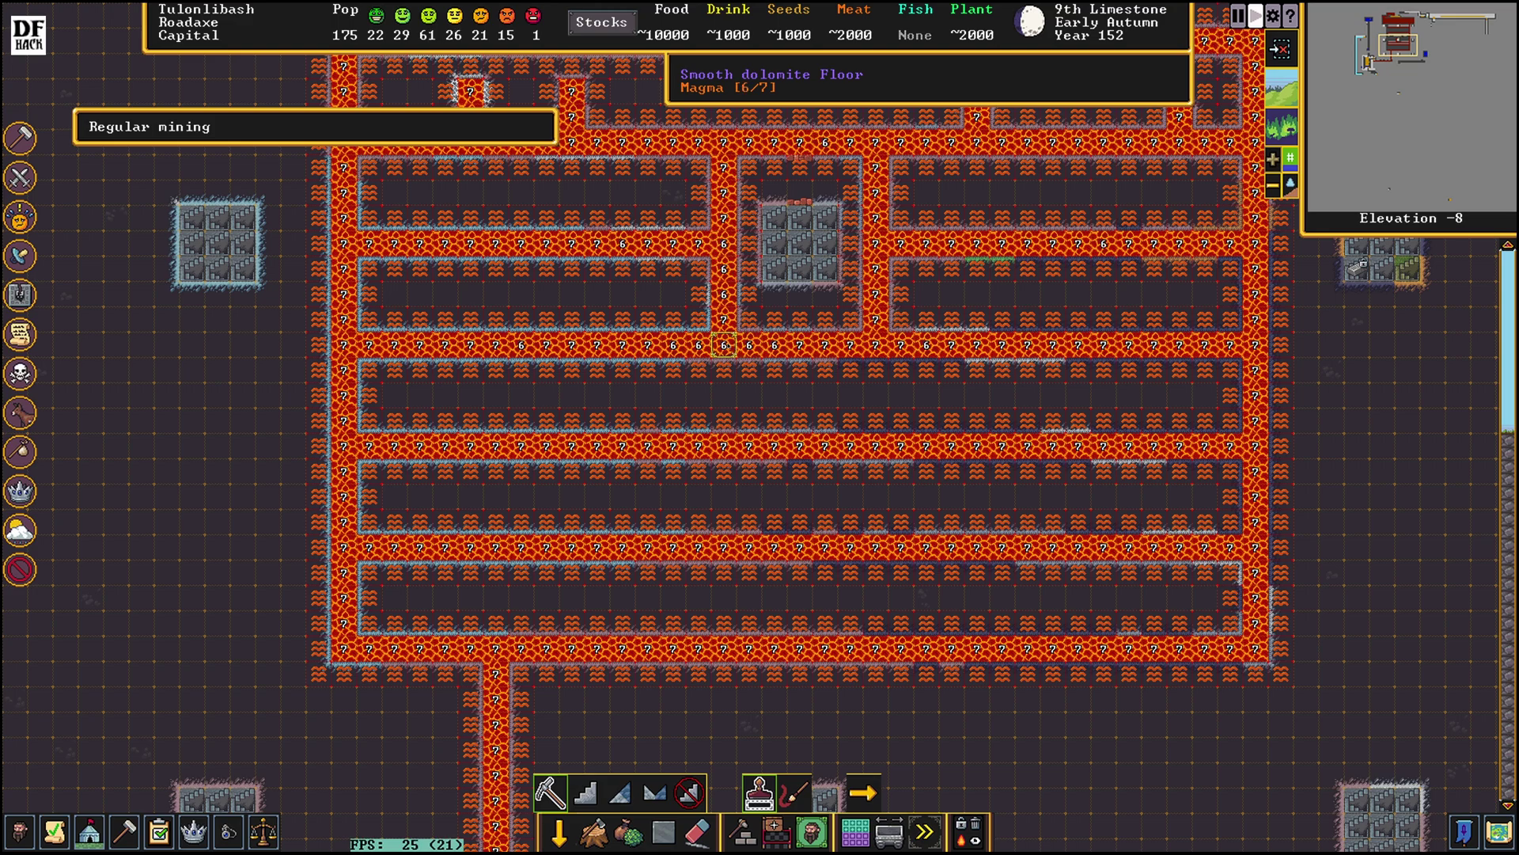
key(grave)
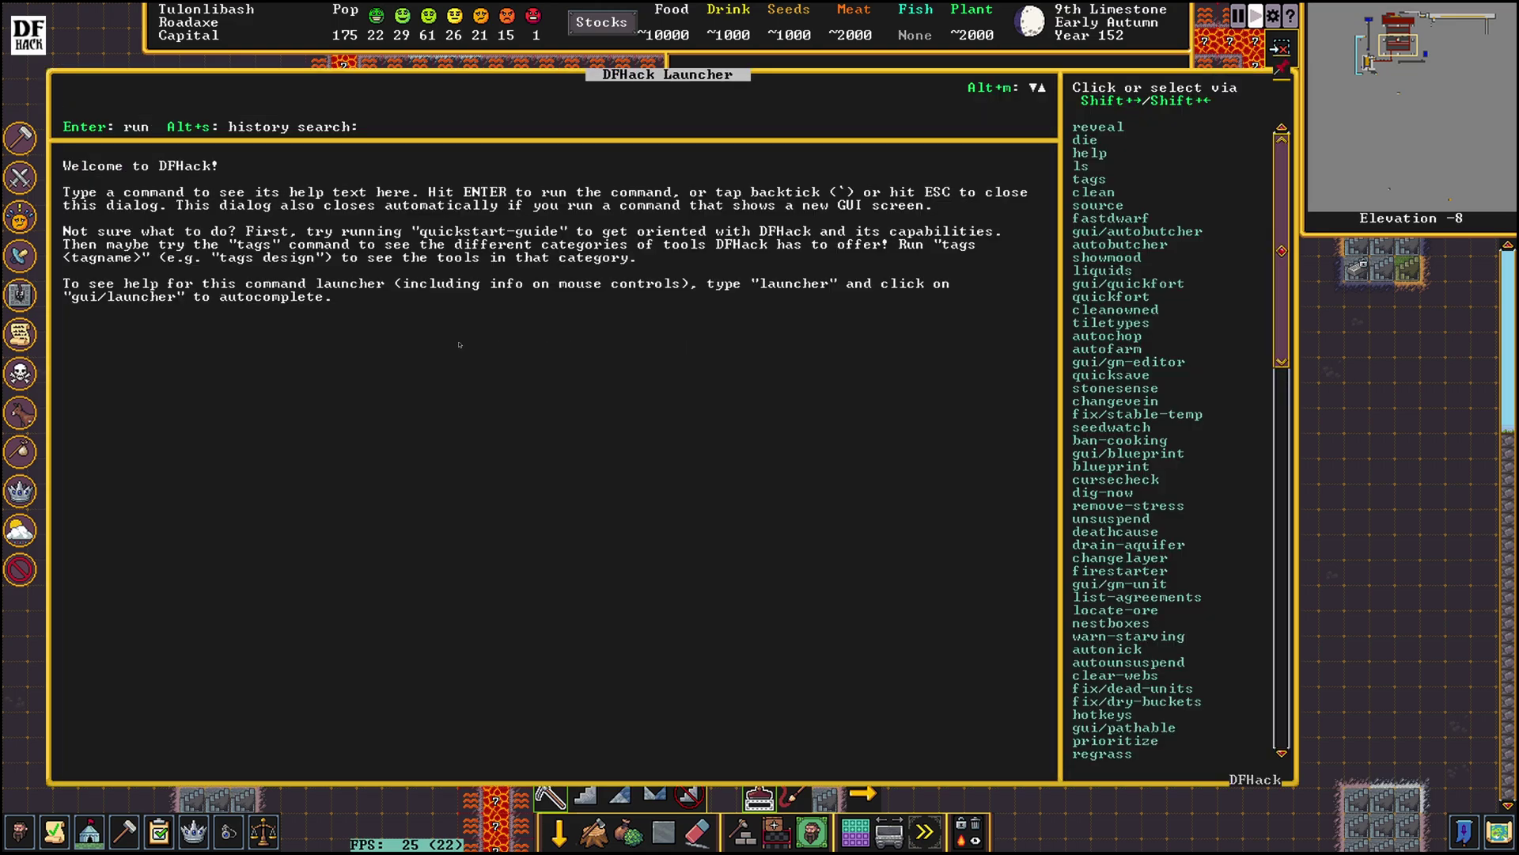
text(source list)
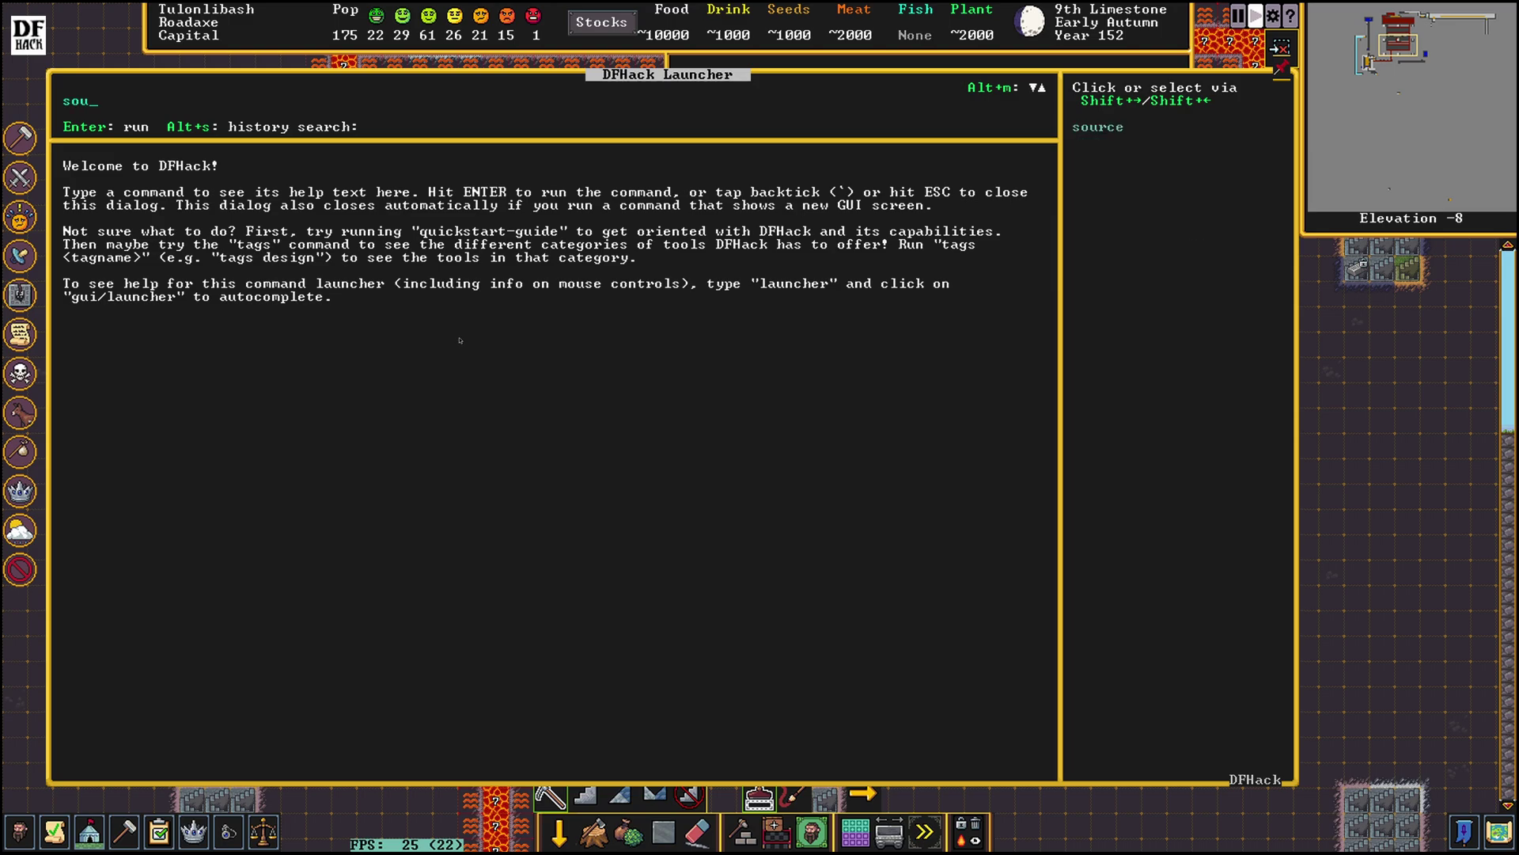
key(Return)
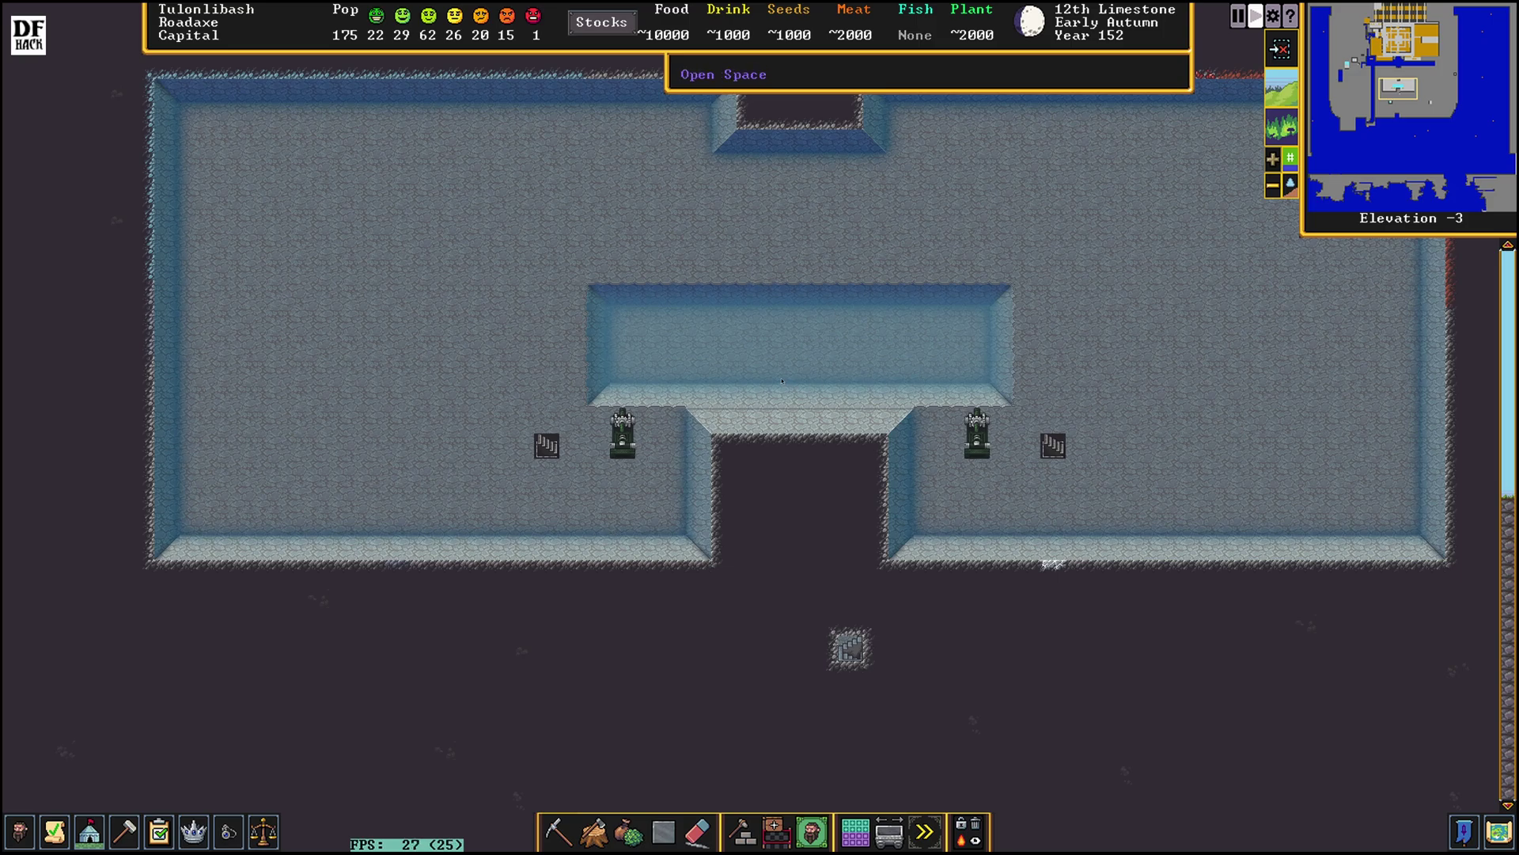
- Add a depth-7 magma source at [146, 134, 126] so magma spreads into the pit
key(m)
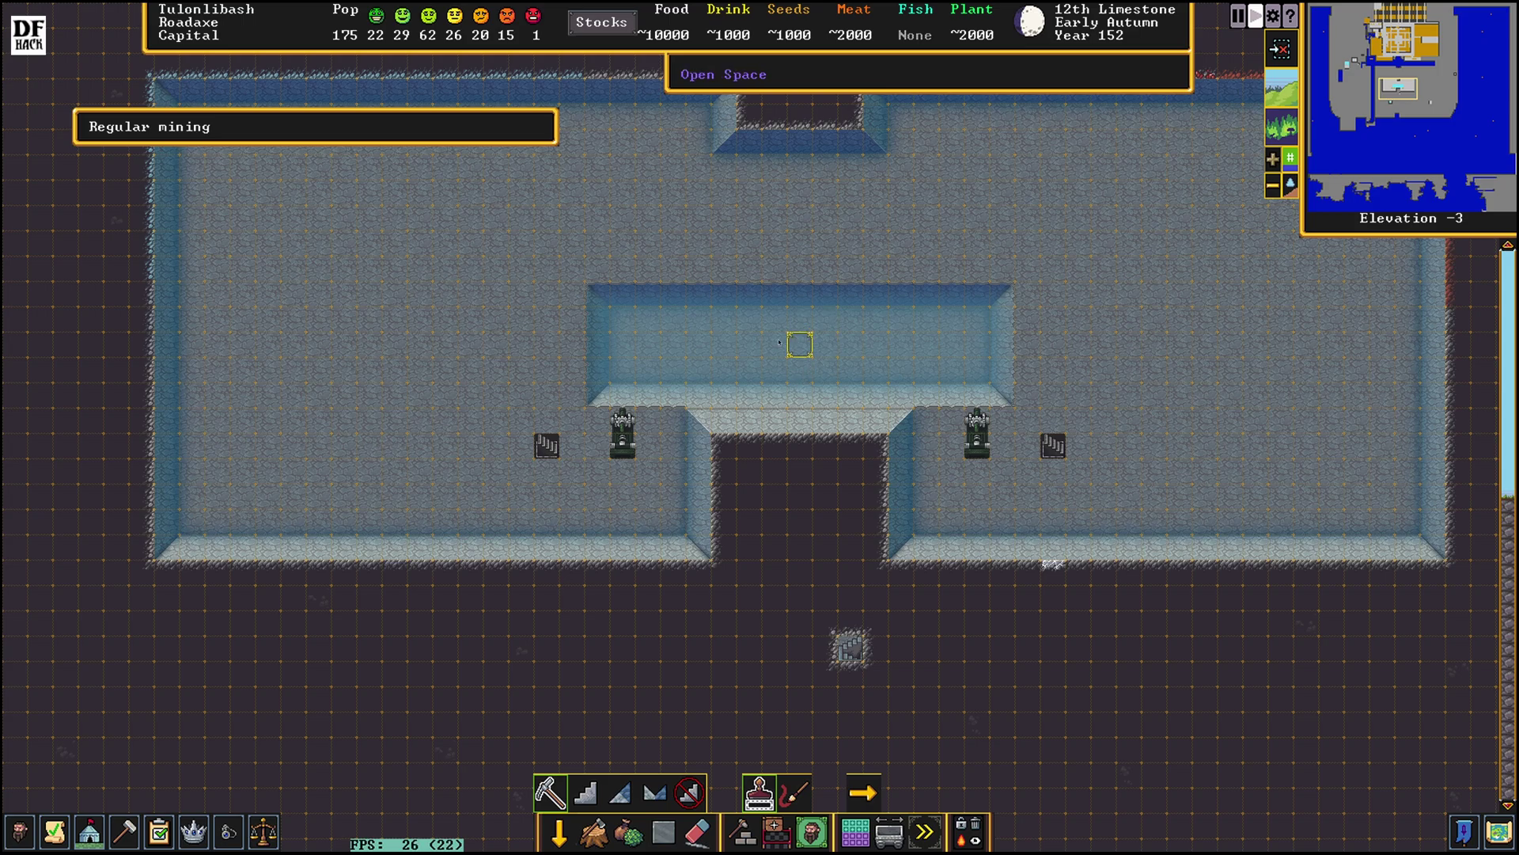
key(grave)
text(source add magma 7)
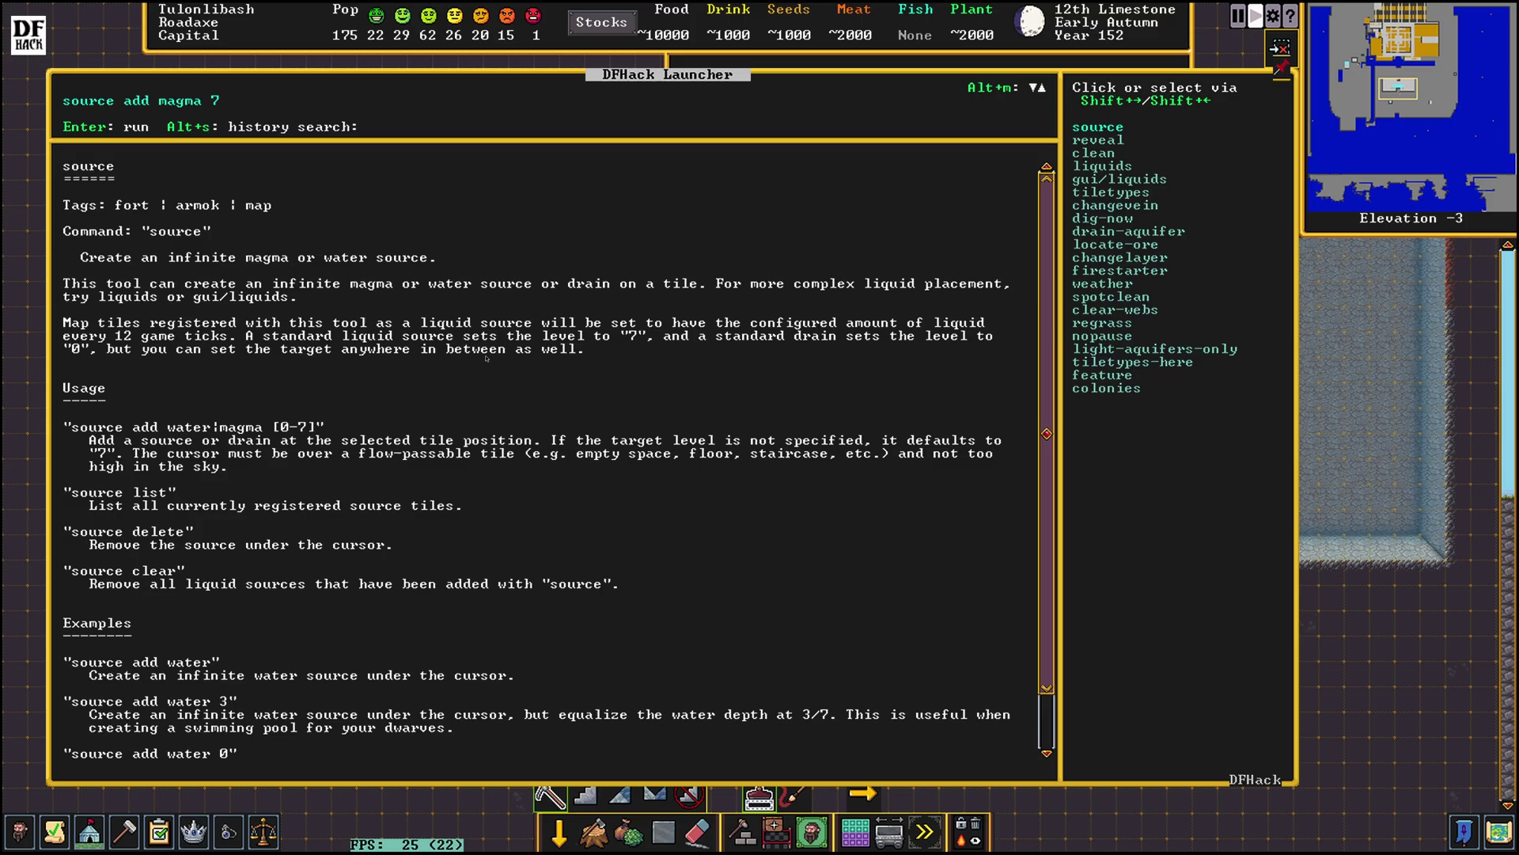
key(Return)
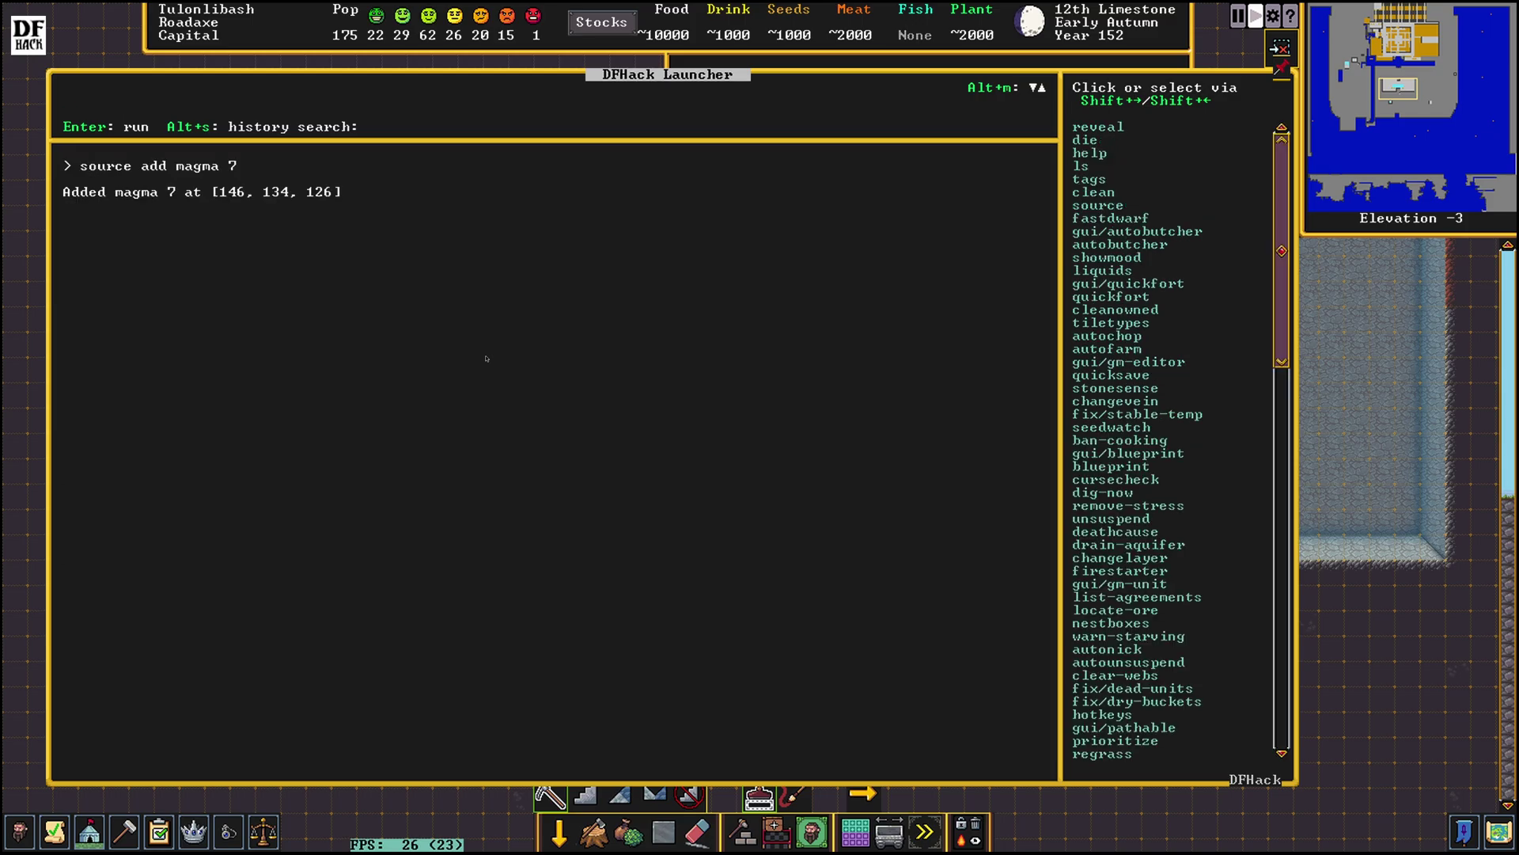
key(Escape)
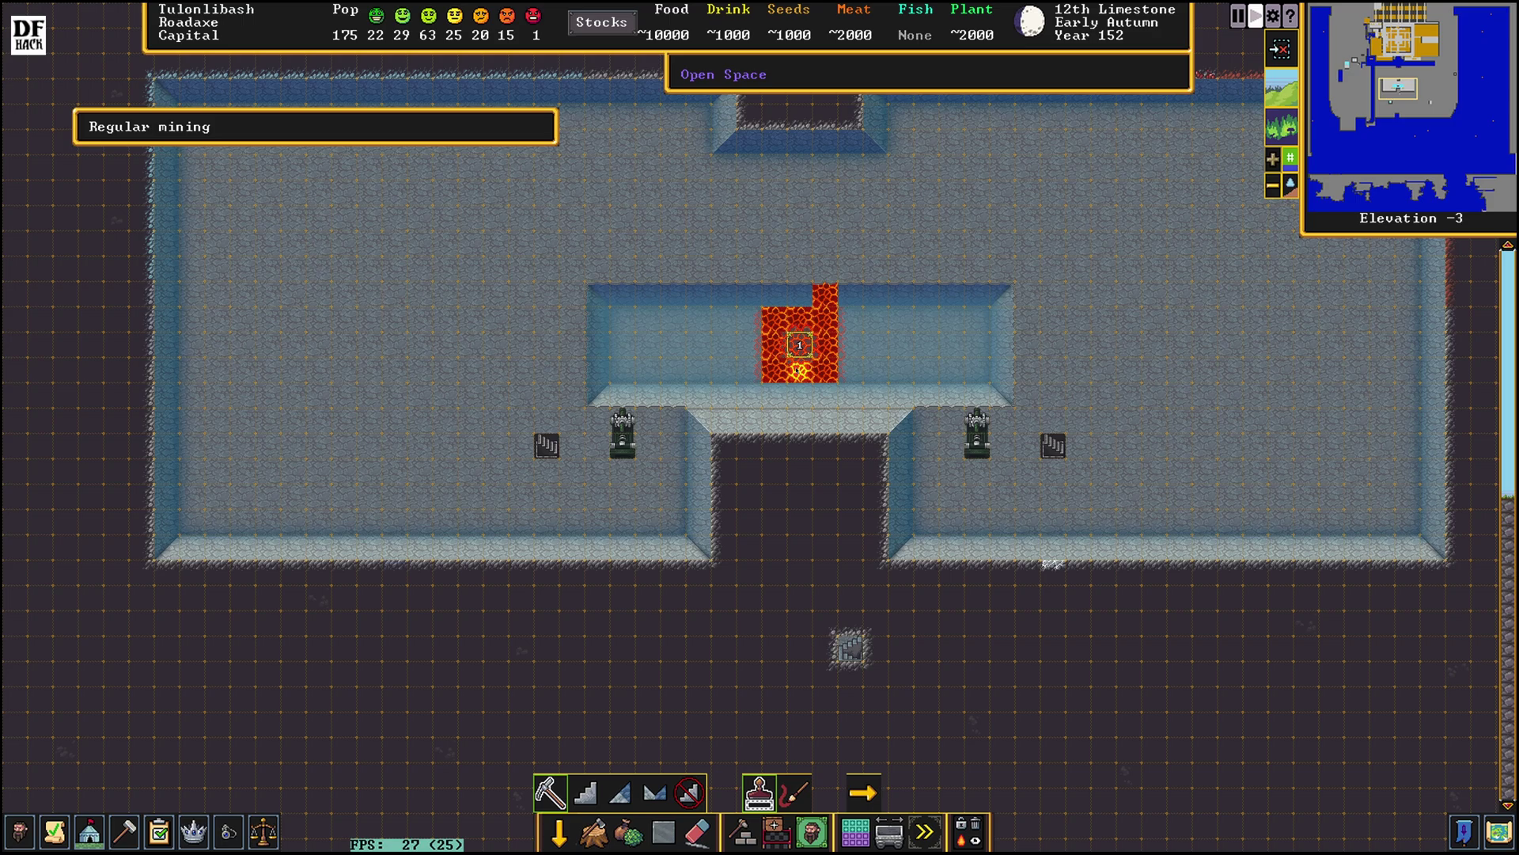
- Inspect the left screw pump's status, then let magma spread across most of the pit
click(849, 647)
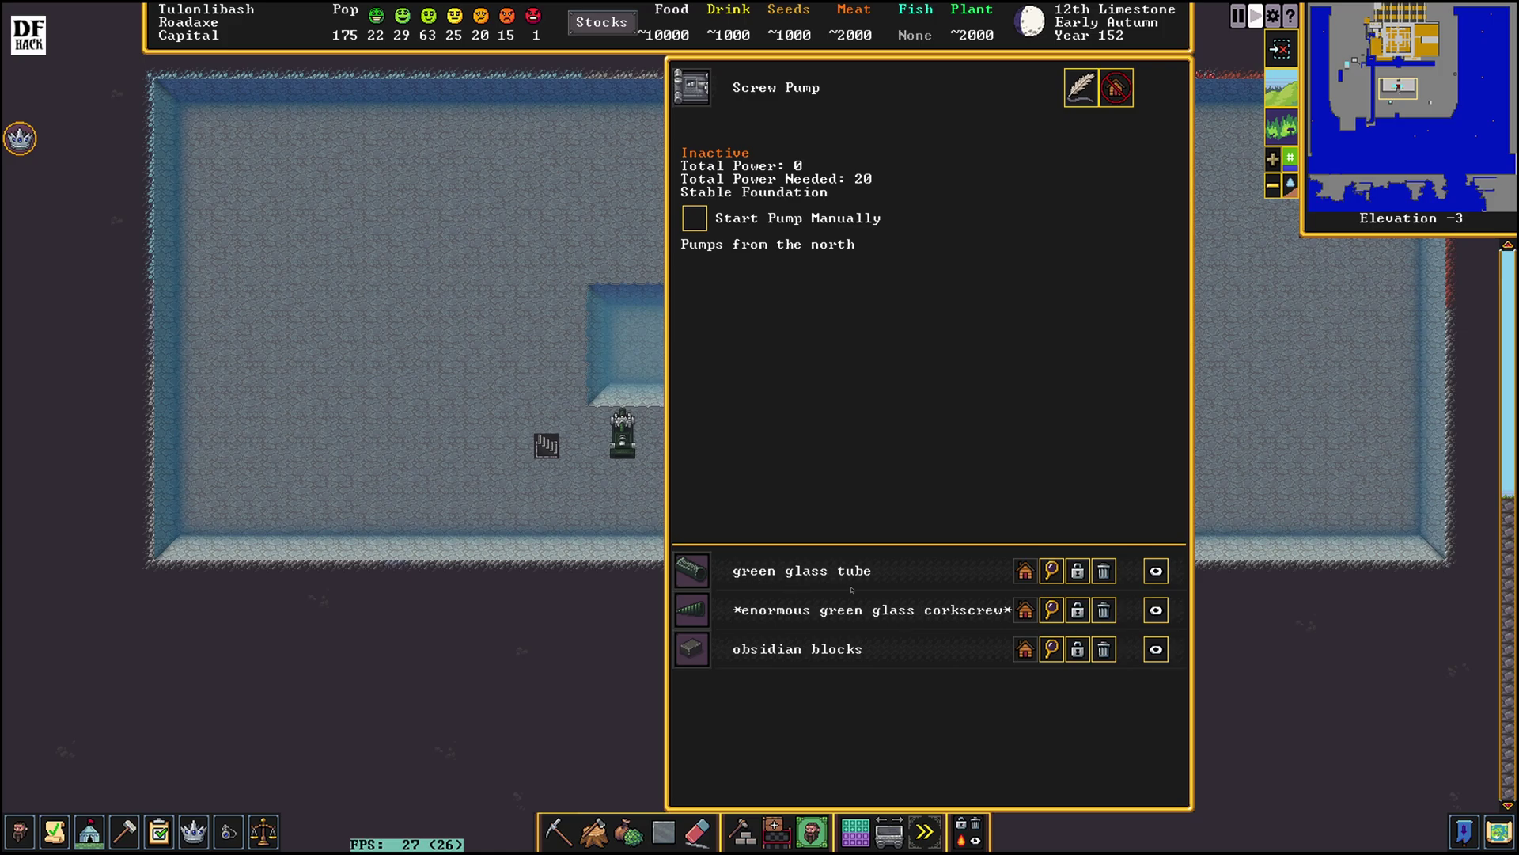
key(Escape)
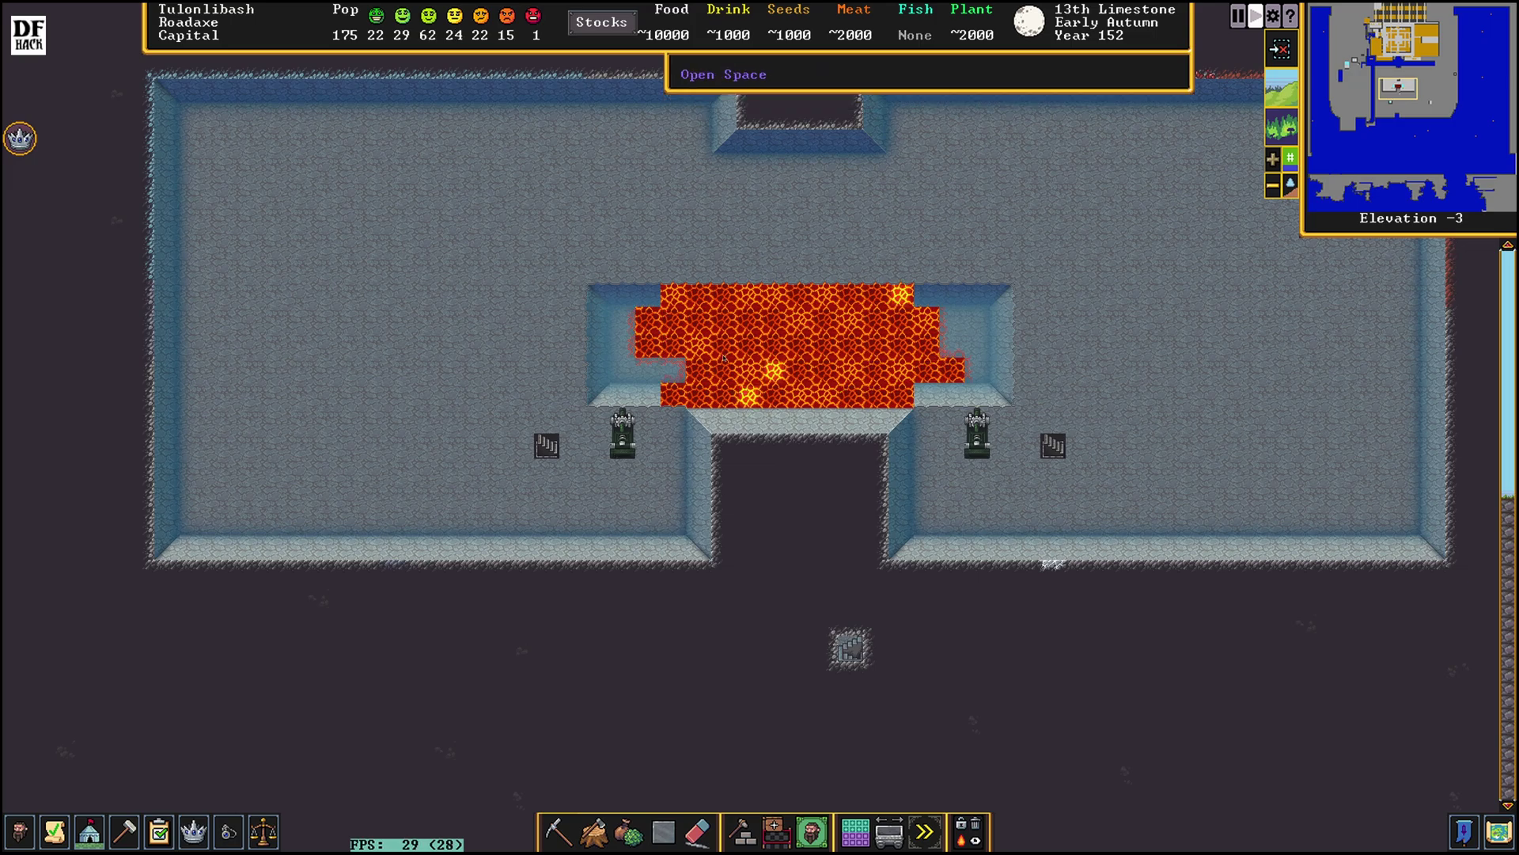
key(m)
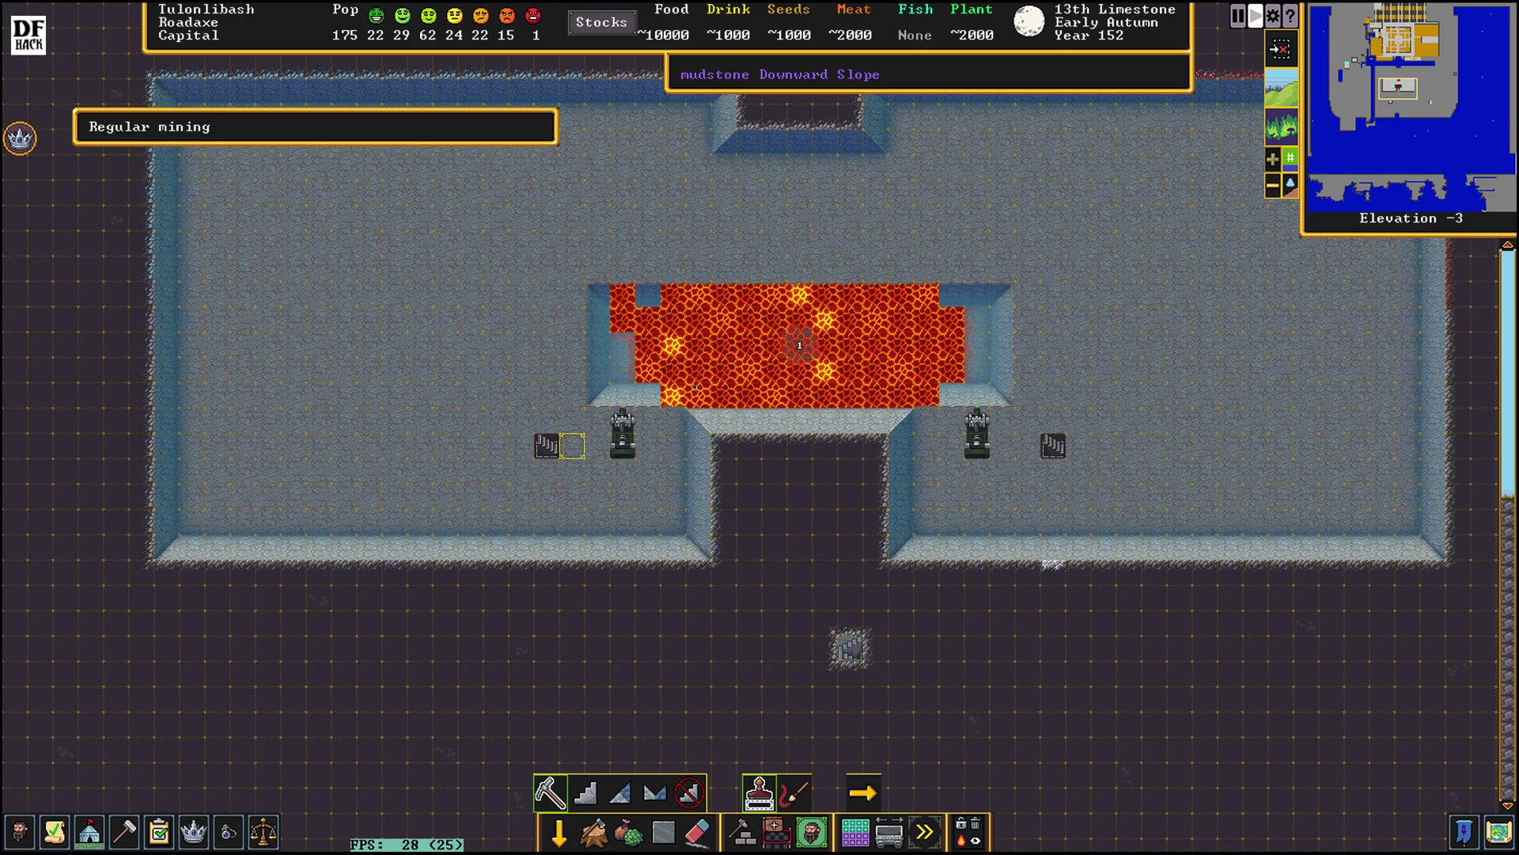
- Add two level-7 magma sources with 'source add magma 7' on tiles beside the left pump
key(grave)
text(source add magma 7)
key(Return)
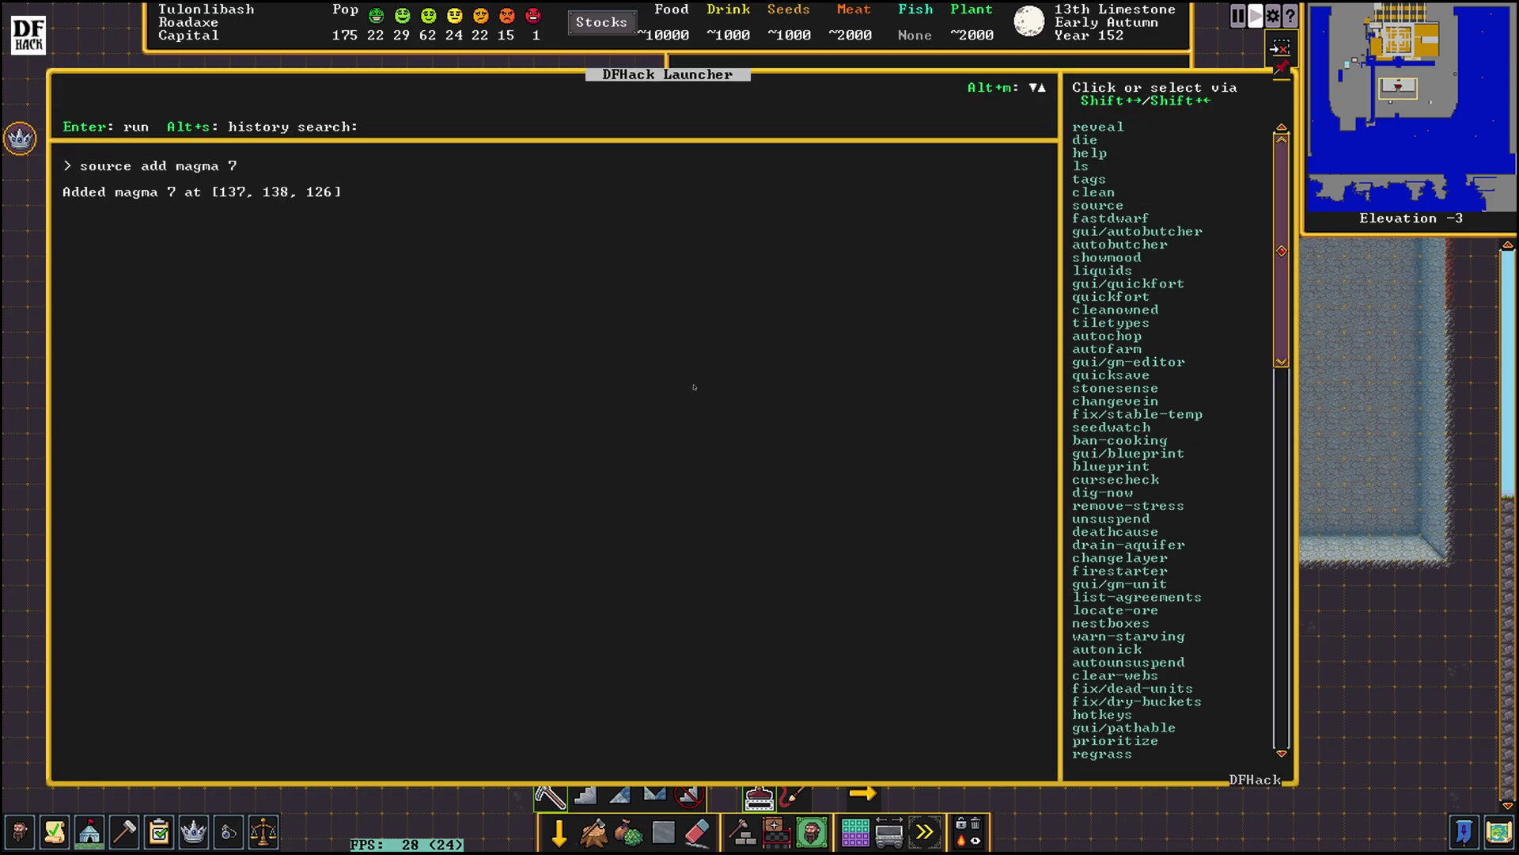
key(Escape)
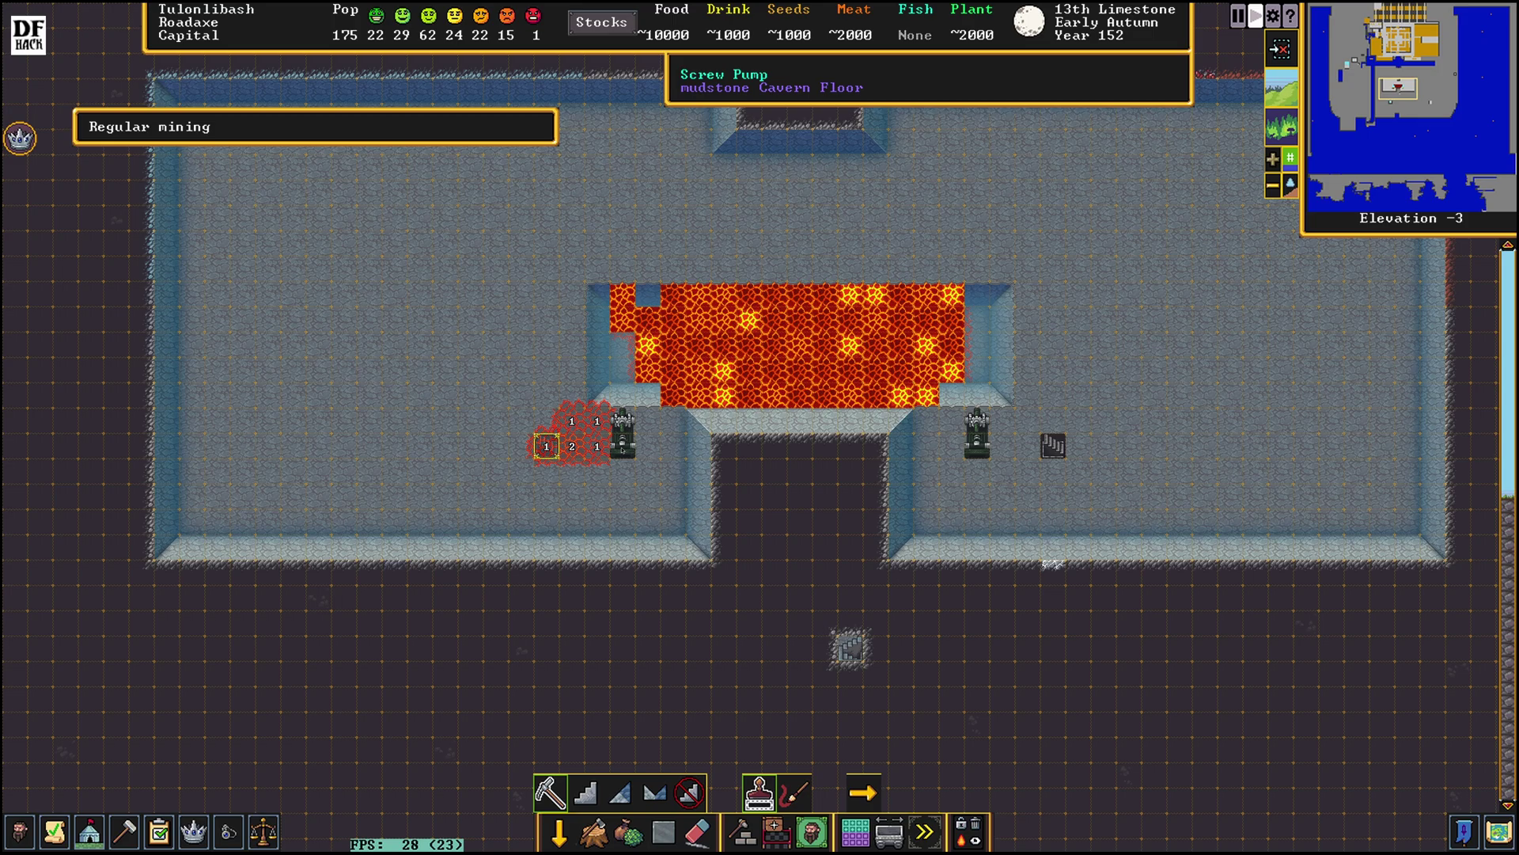
key(grave)
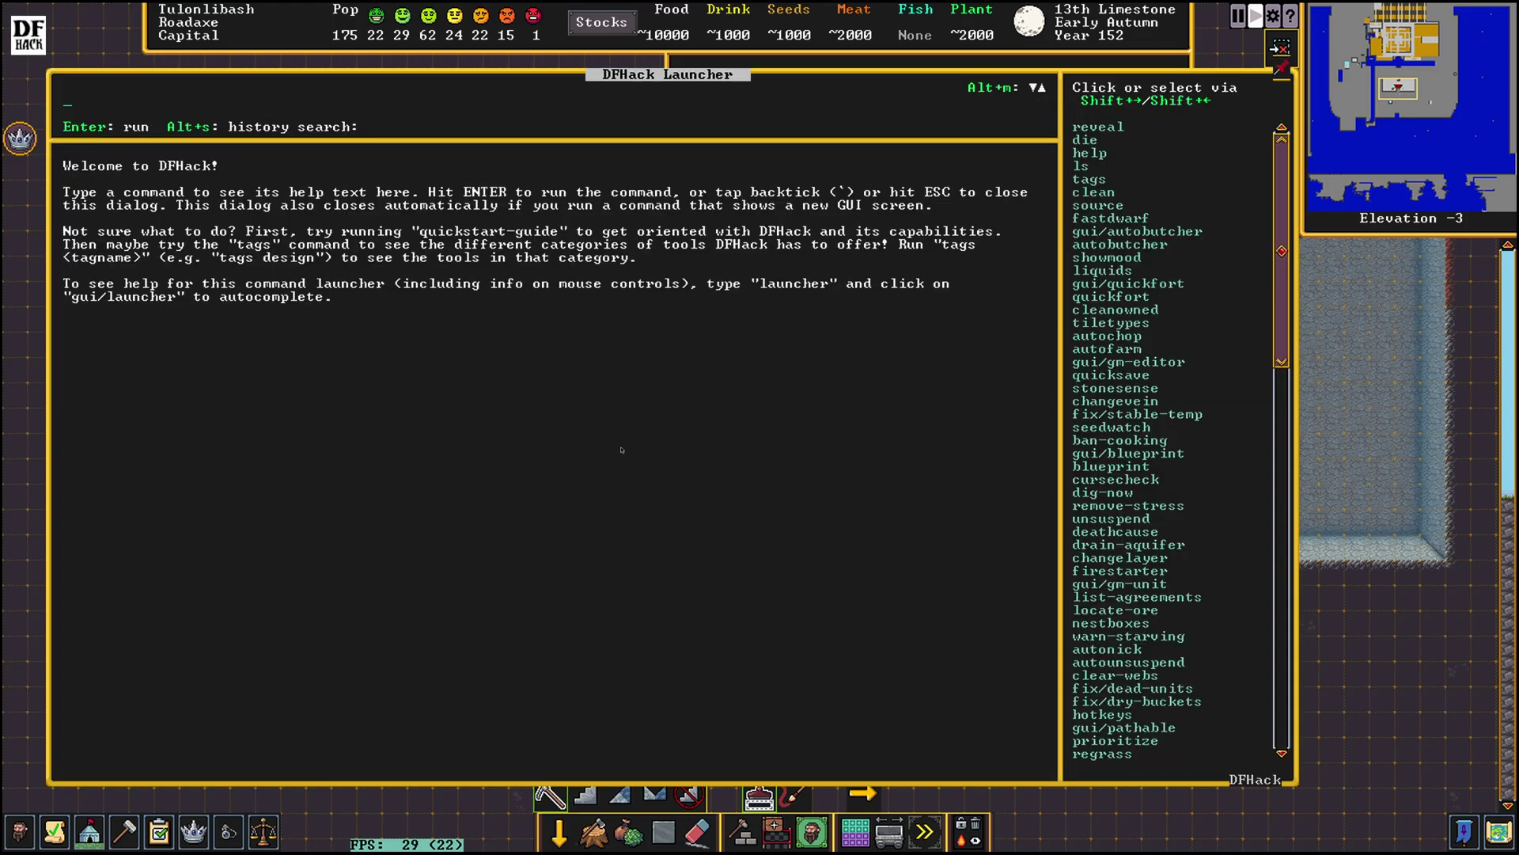
key(Up)
key(Return)
key(Escape)
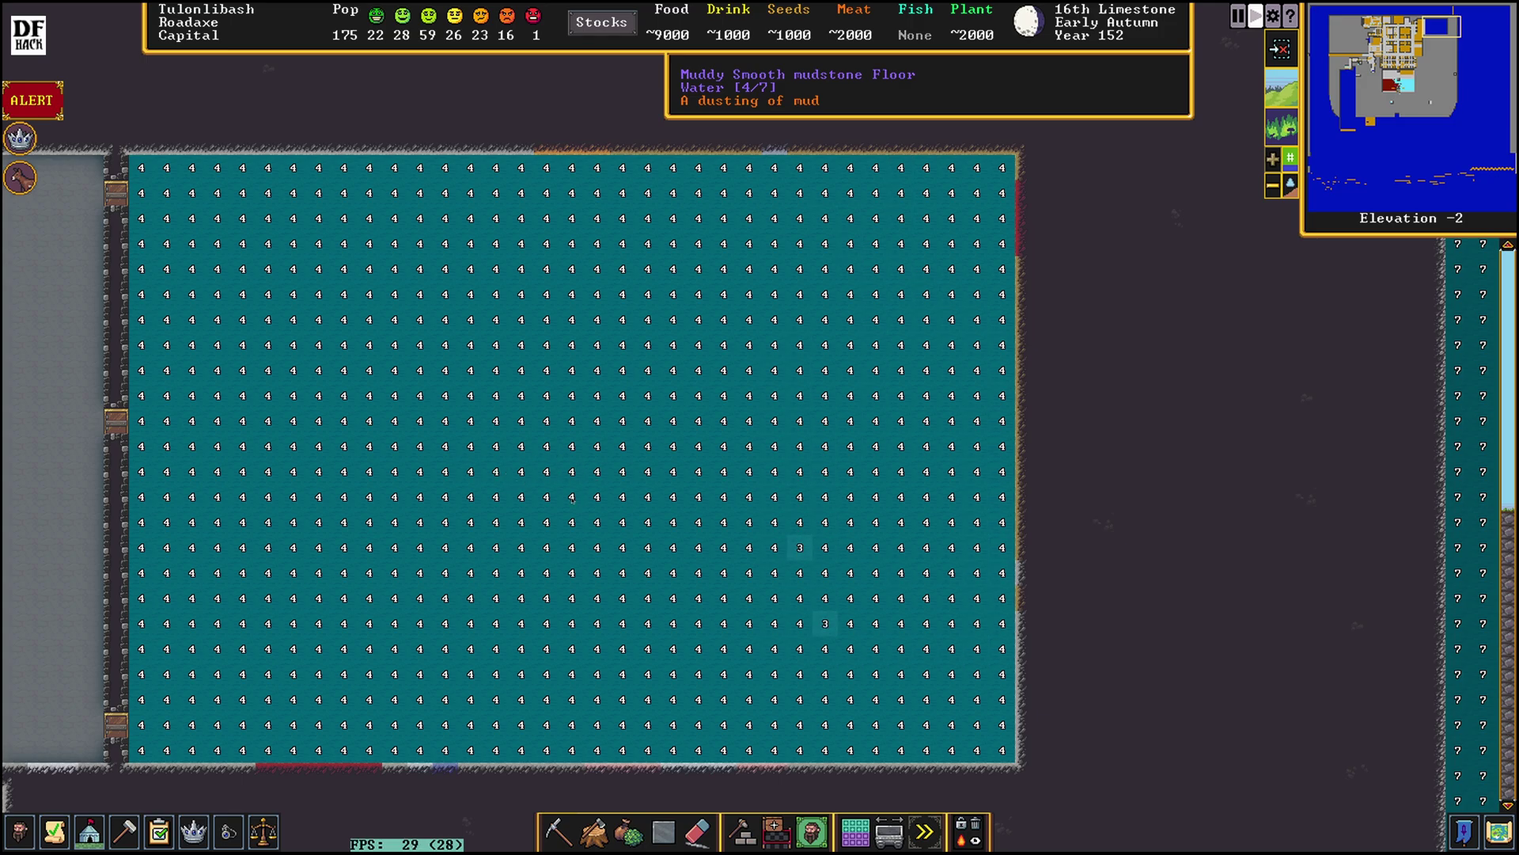
- Add a level-6 water source at [211, 35, 127] in the room and list all sources
key(m)
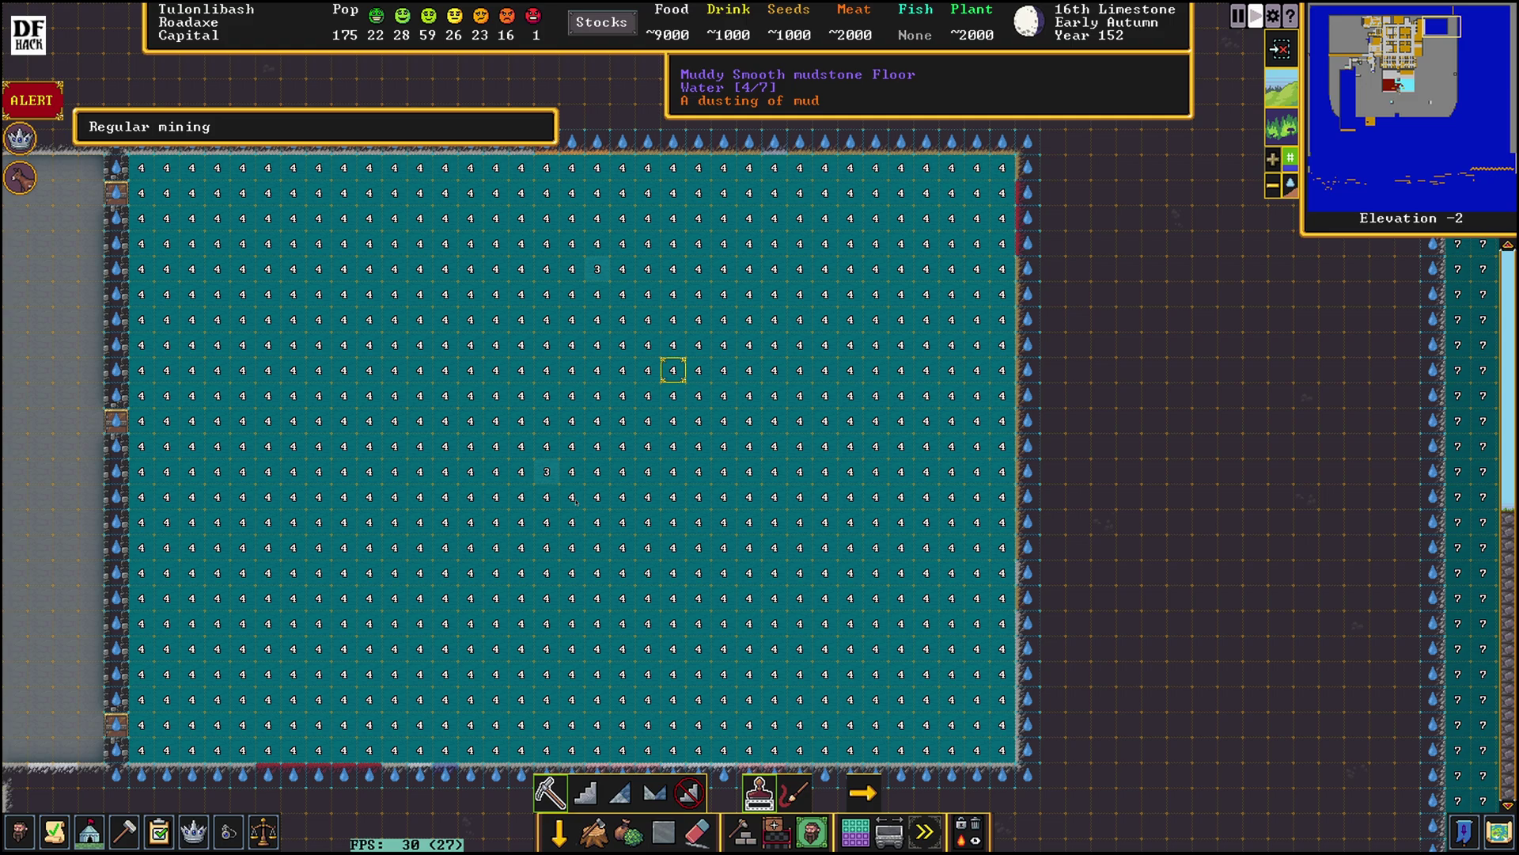
key(grave)
text(source add water 6)
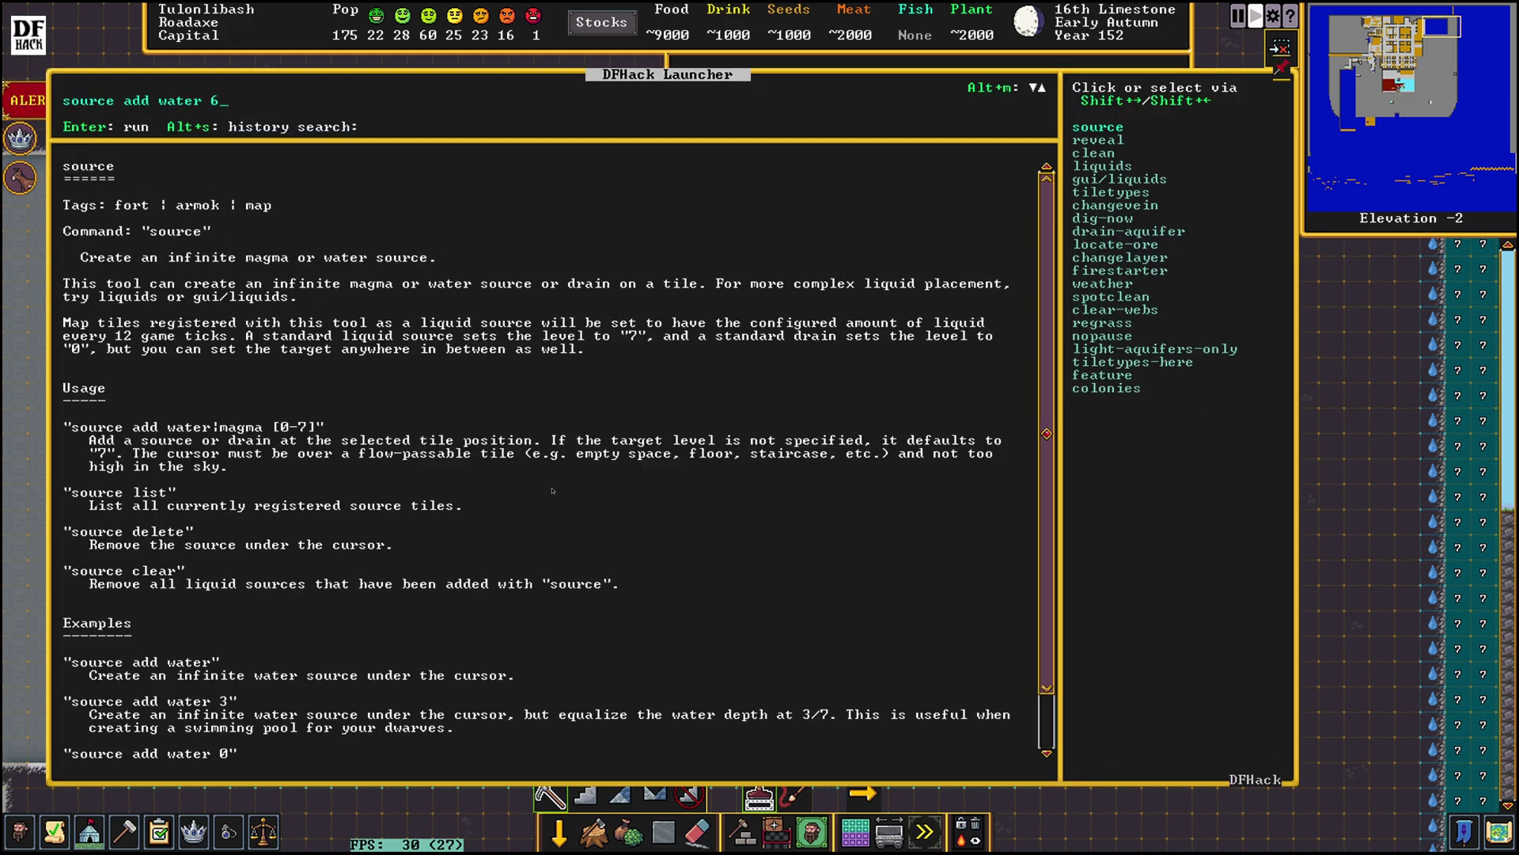
key(Return)
key(Escape)
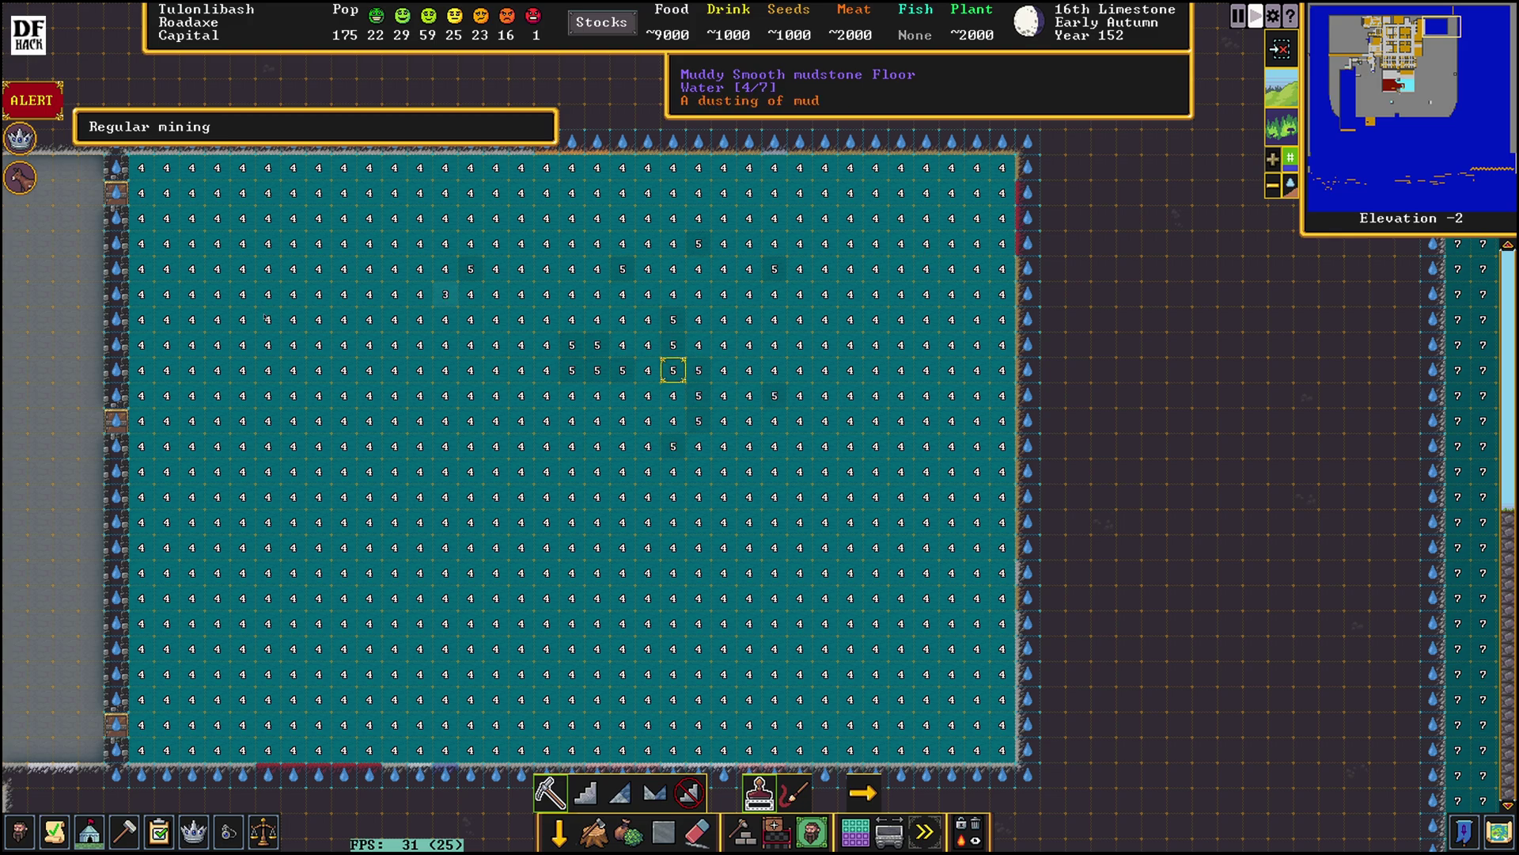
key(grave)
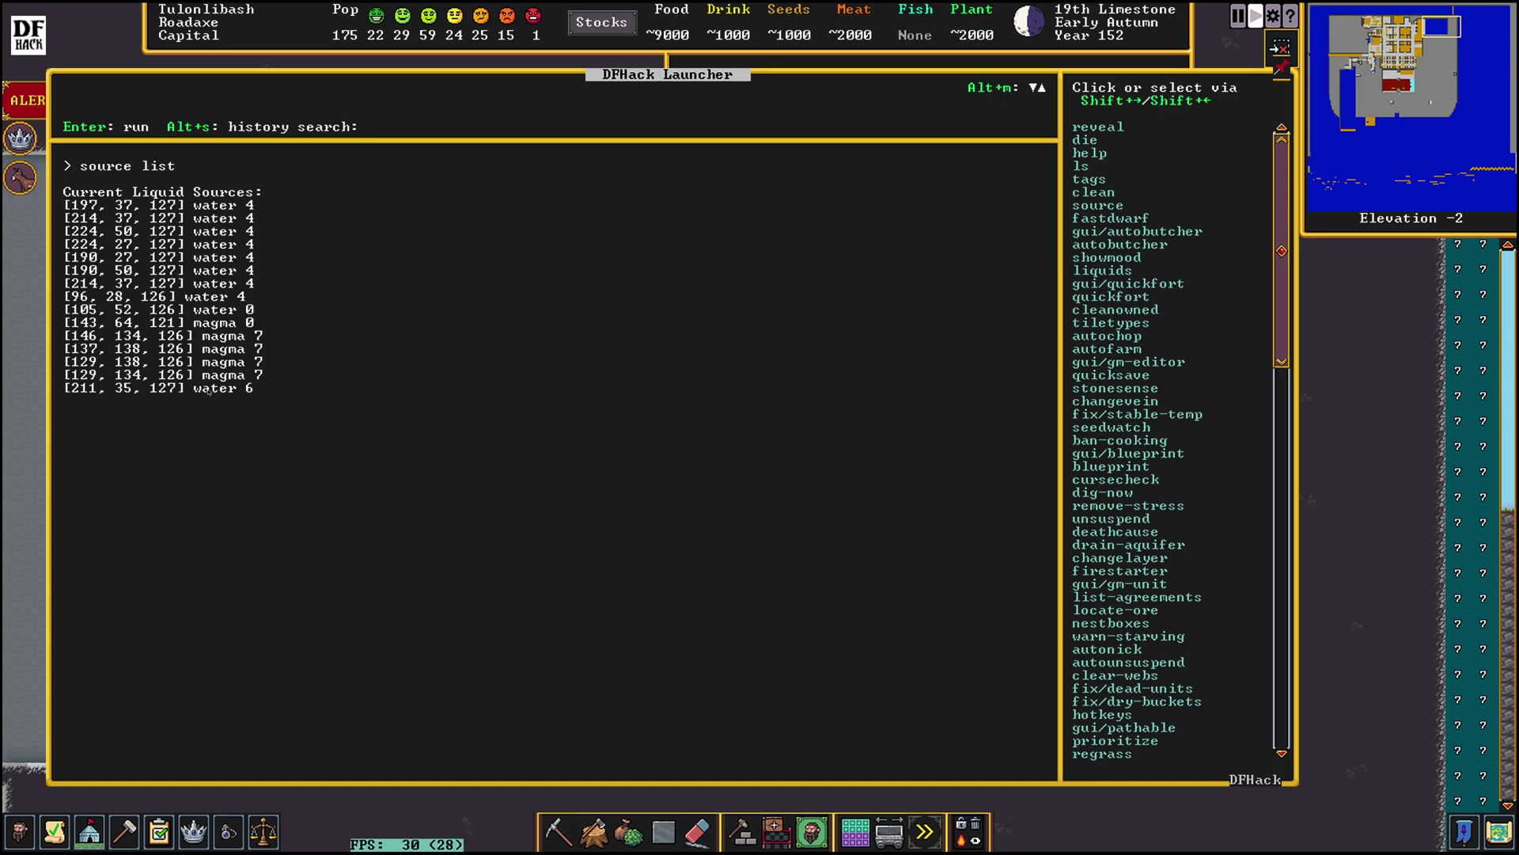
- Try 'source delete', then run 'source clear' and confirm 'source list' shows no sources
key(Up)
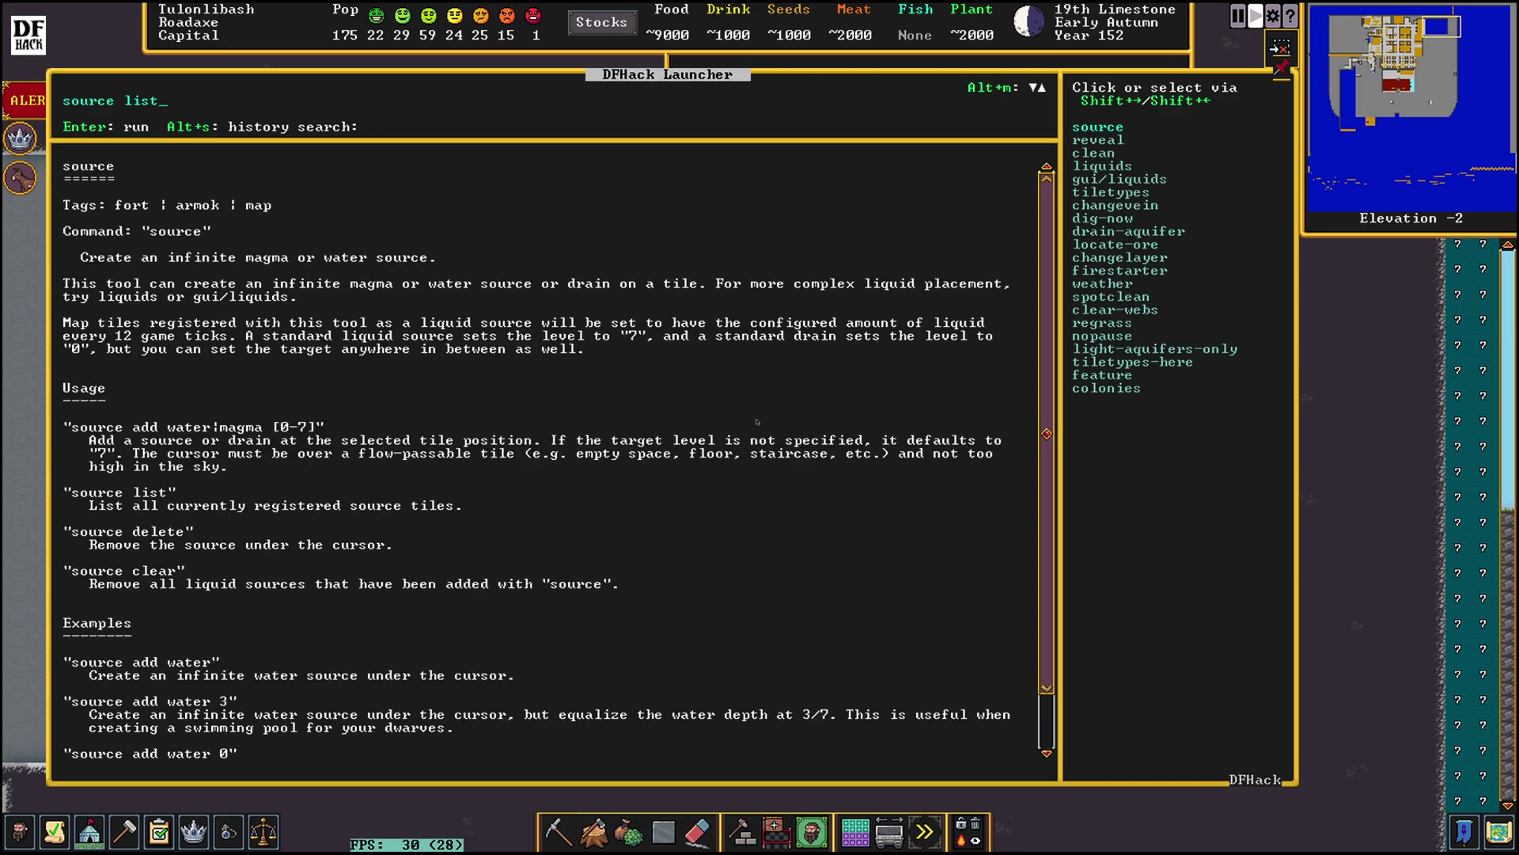
key(Up)
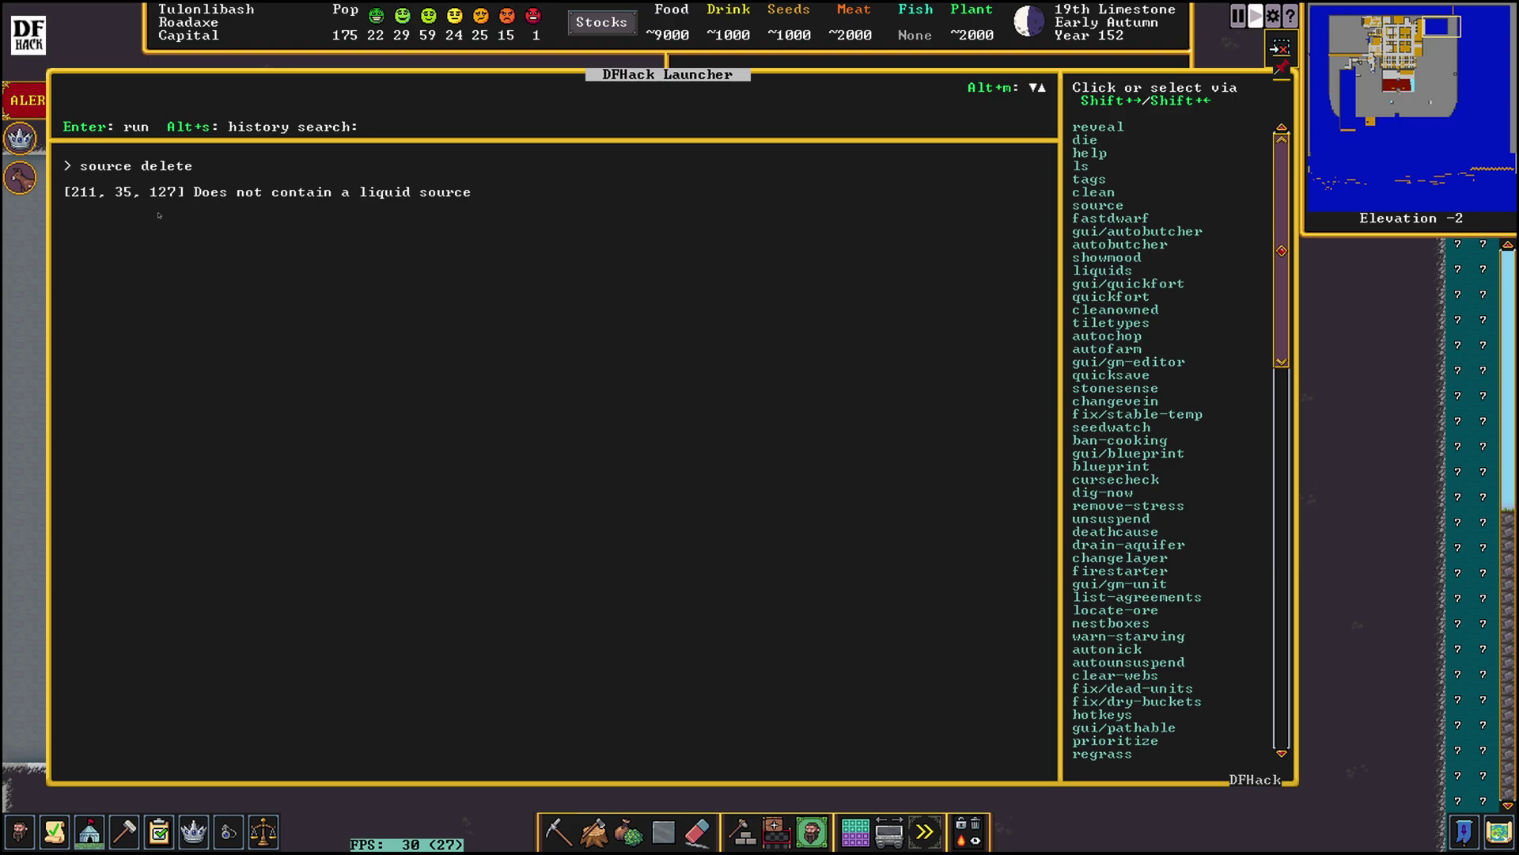
text(source clear)
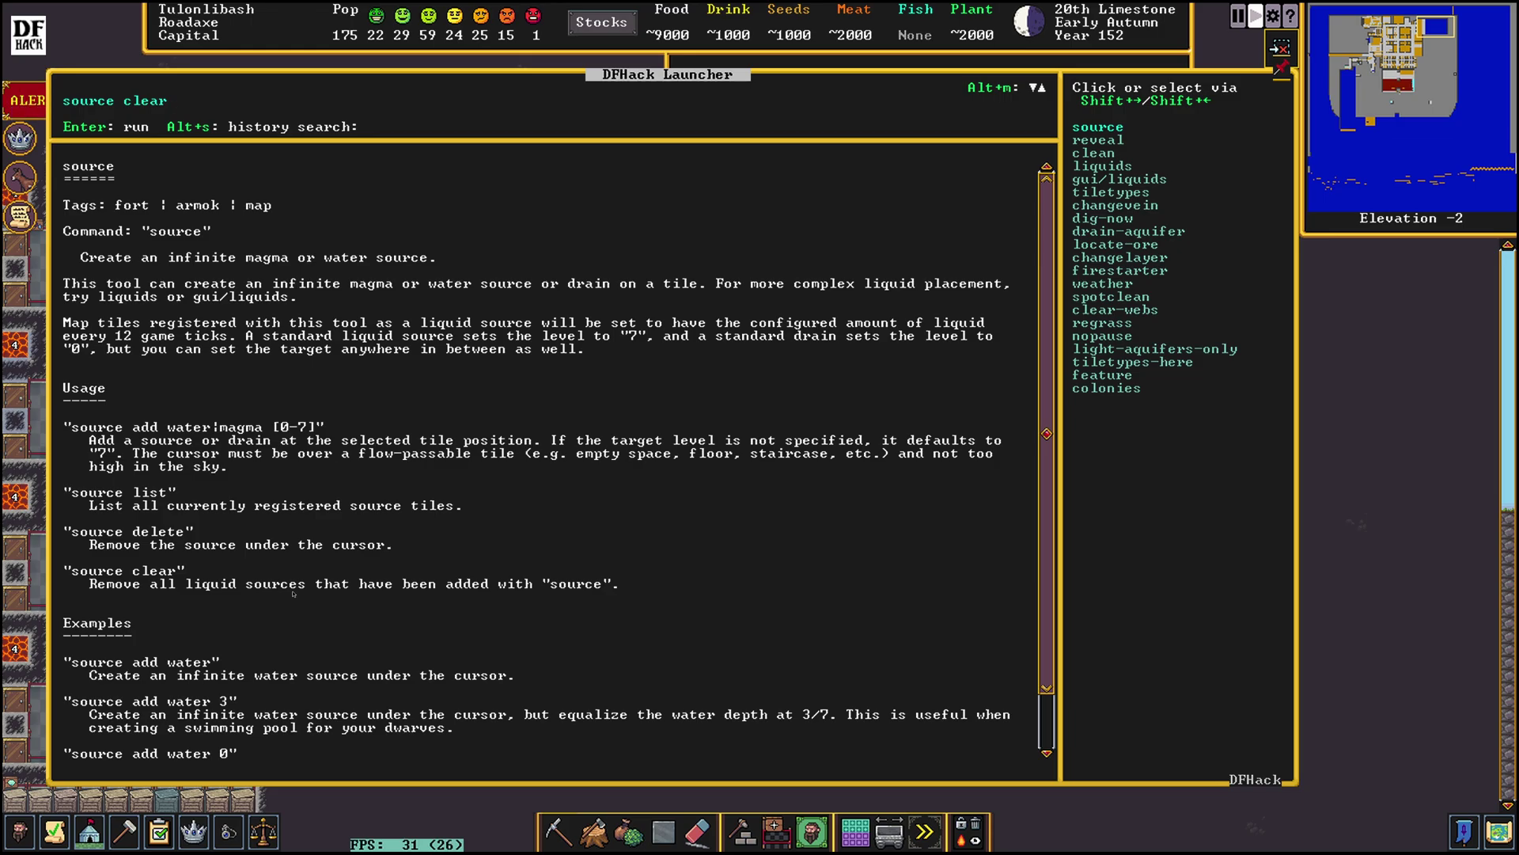
key(Return)
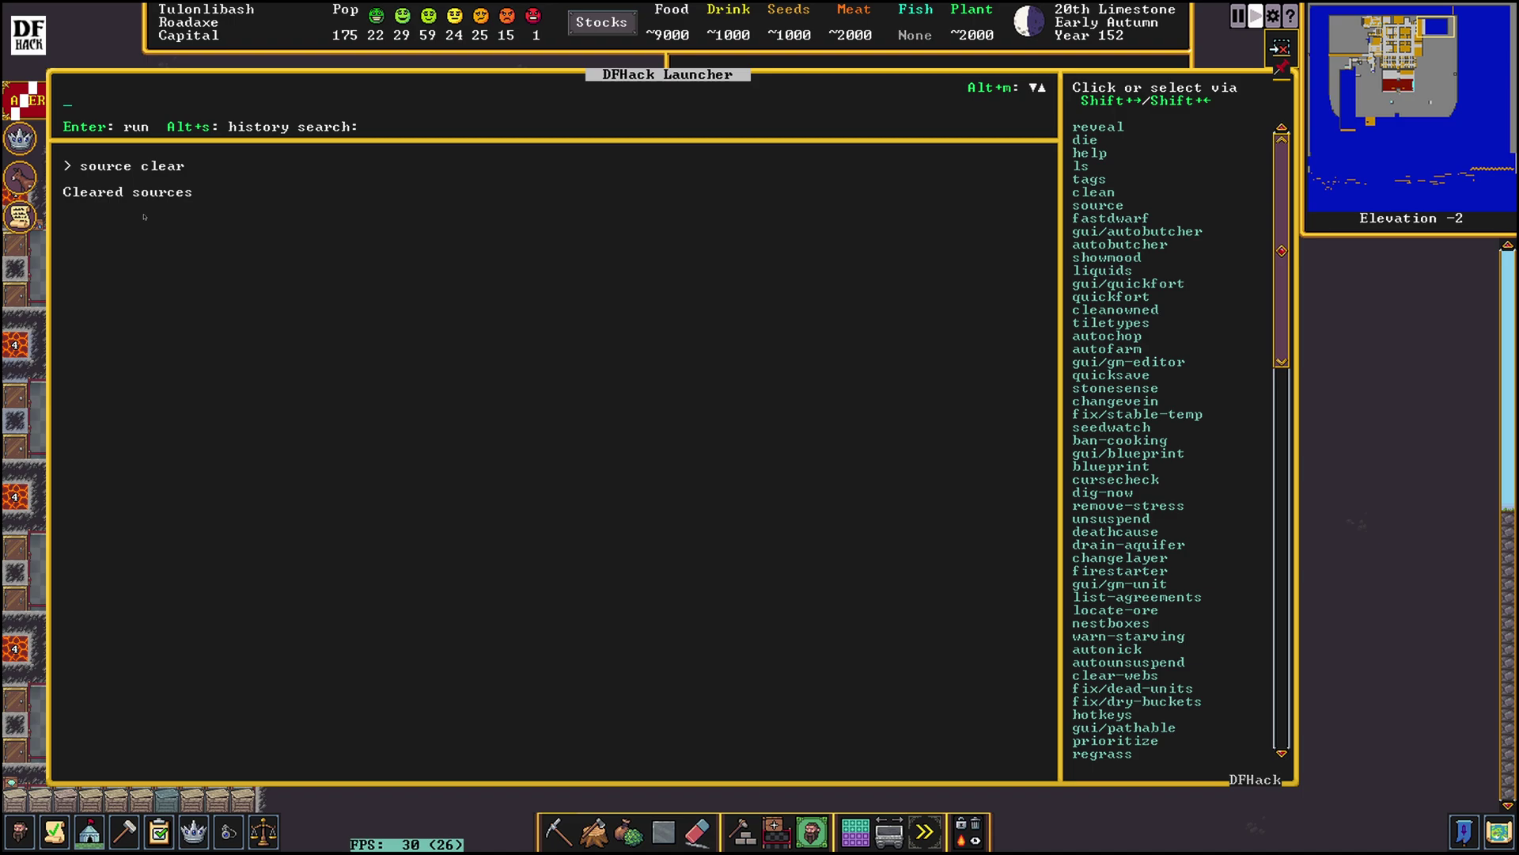
key(Up)
key(Up)
key(Up)
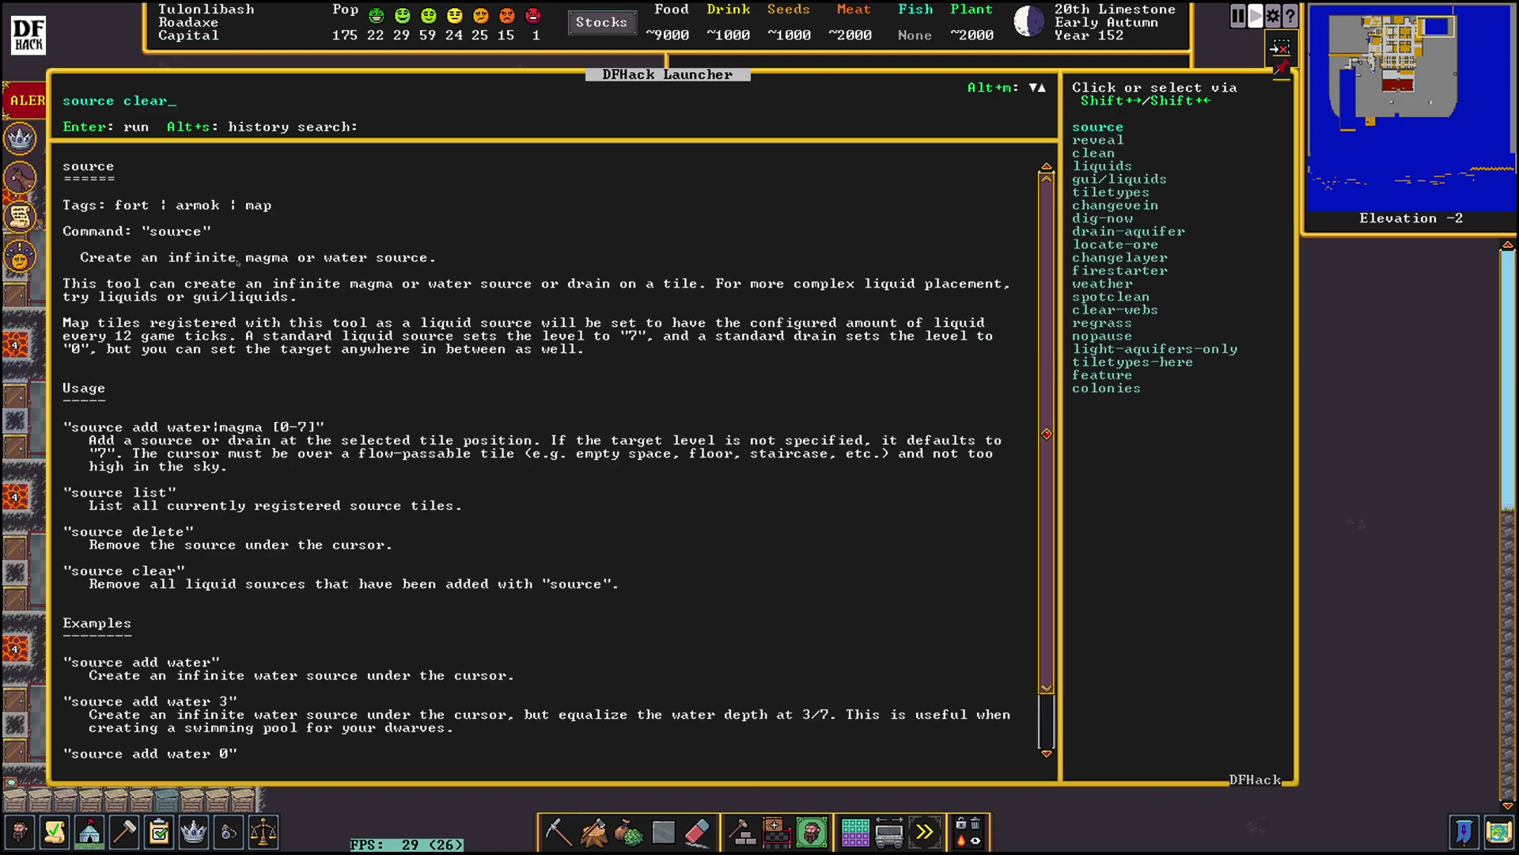
key(Return)
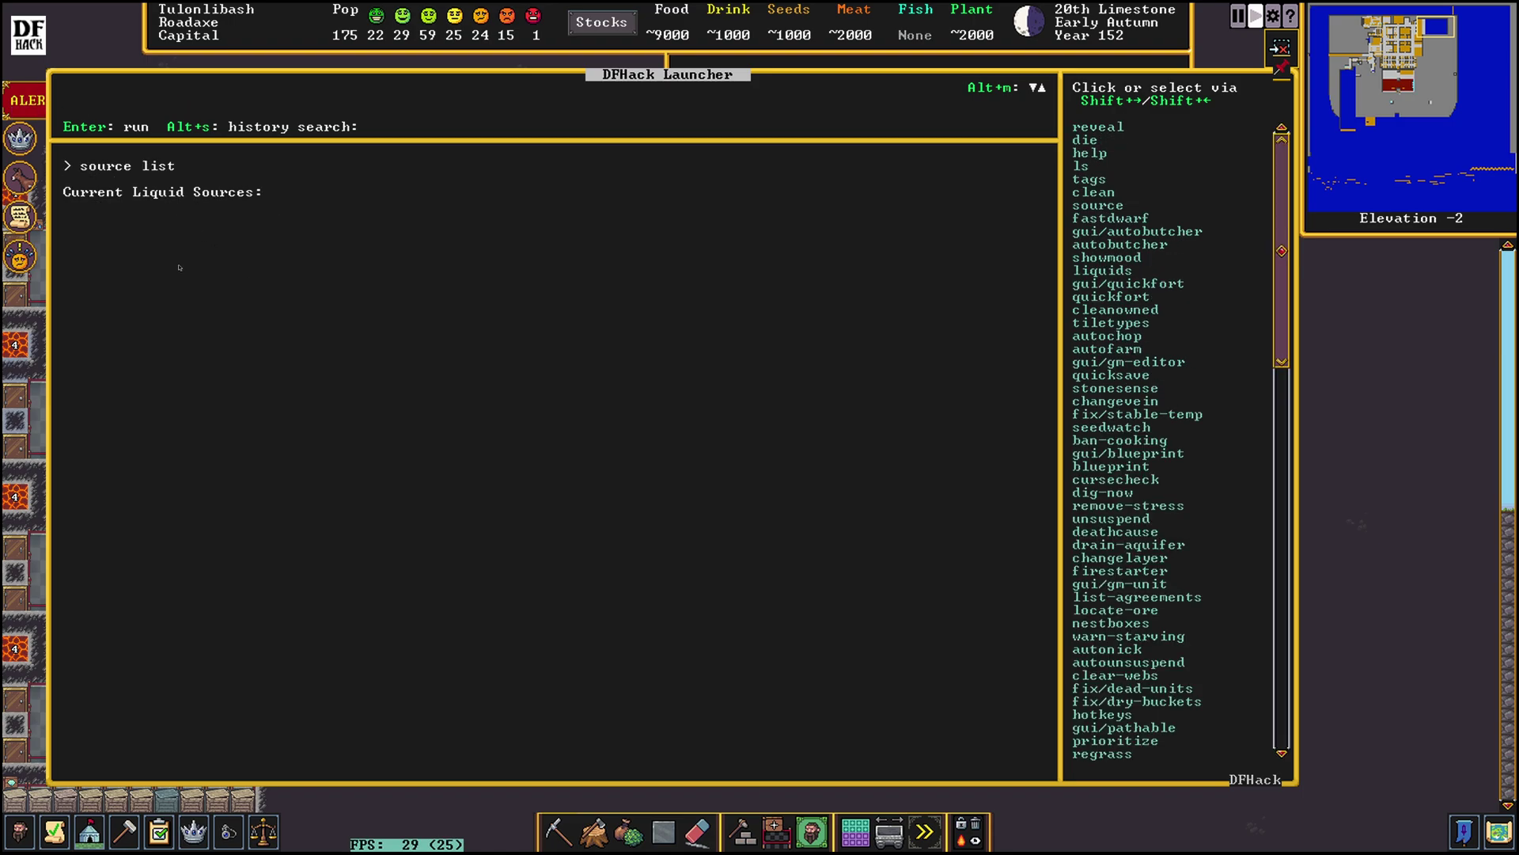
key(Escape)
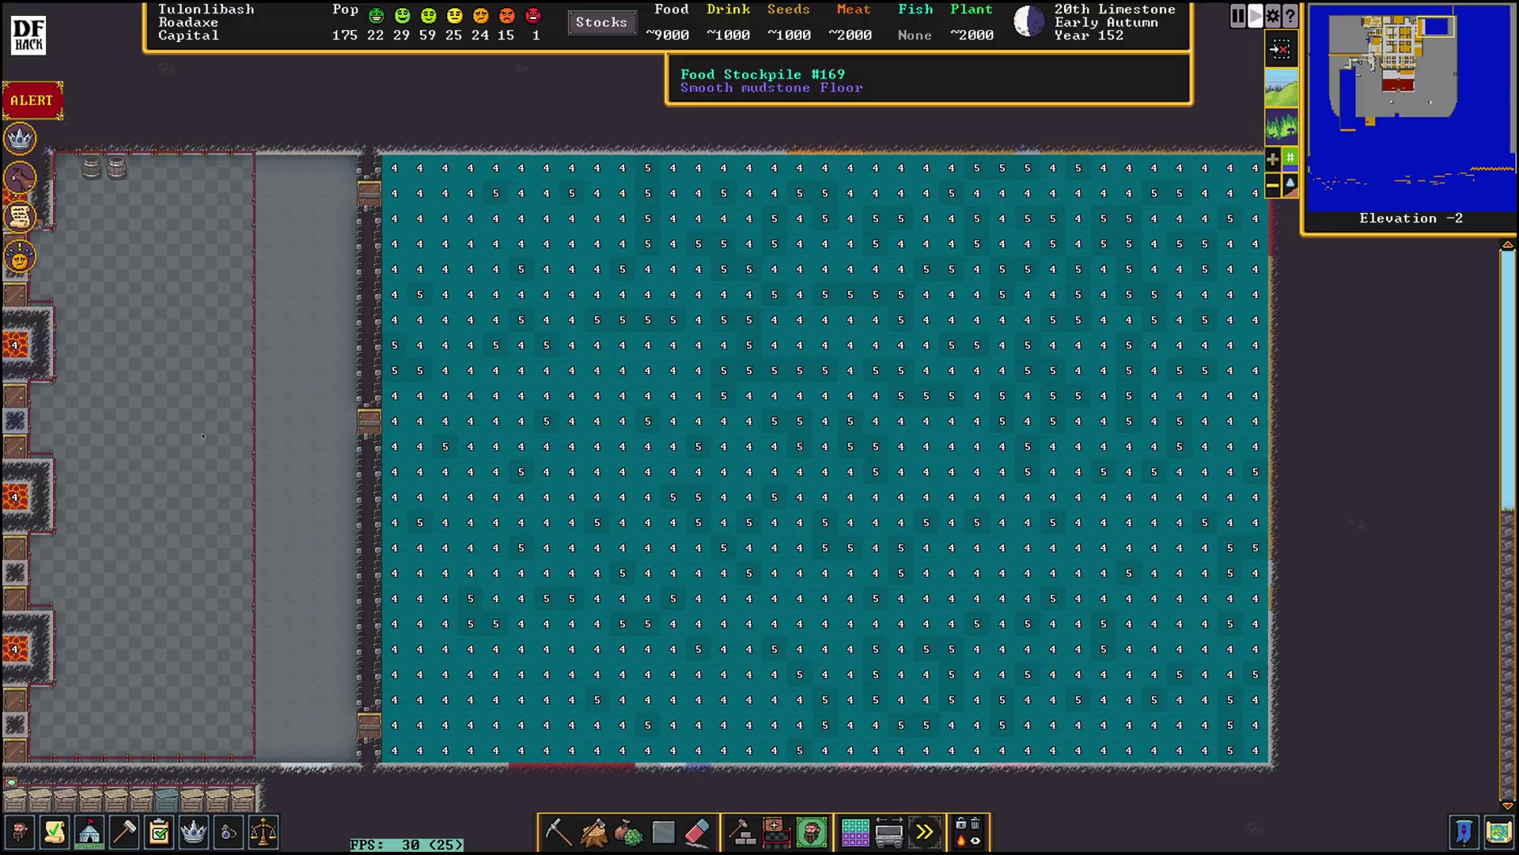